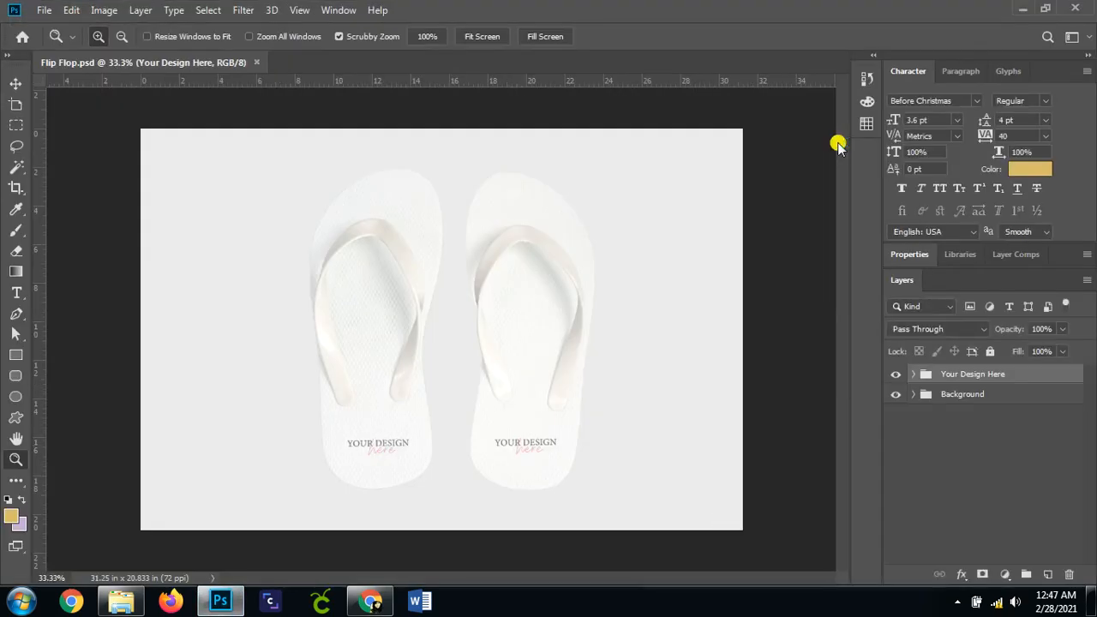
- Expand the Your Design Here group and select each masked subgroup to identify which flip-flop it covers
{"action": "left_click", "coordinate": [457, 312]}
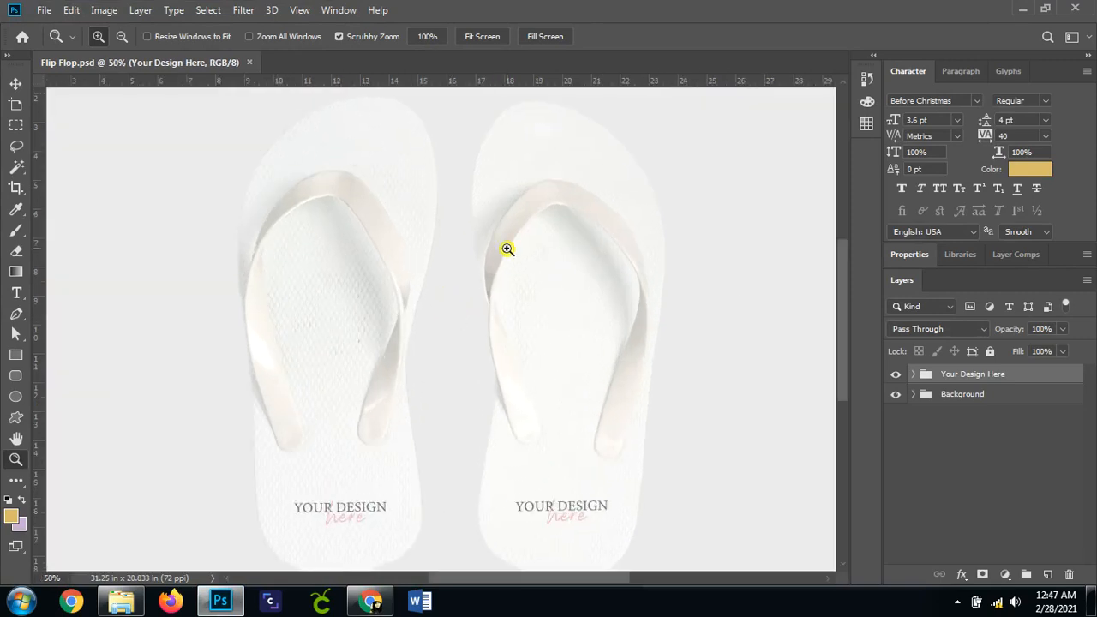
{"action": "scroll", "coordinate": [577, 320], "scroll_direction": "down", "scroll_amount": 1}
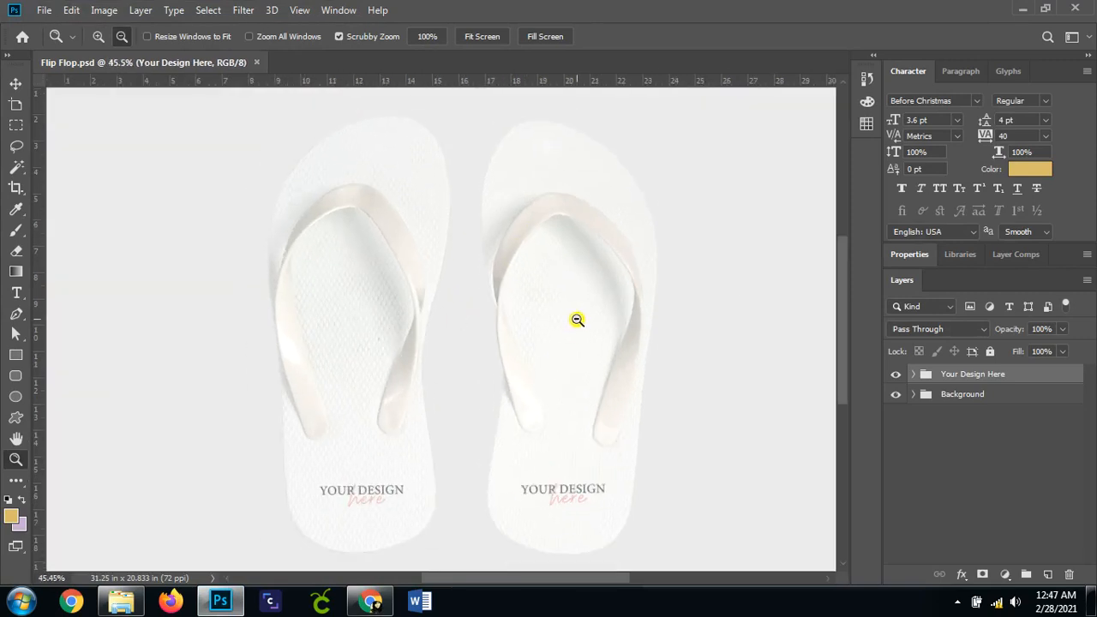
{"action": "scroll", "coordinate": [577, 320], "scroll_direction": "down", "scroll_amount": 2}
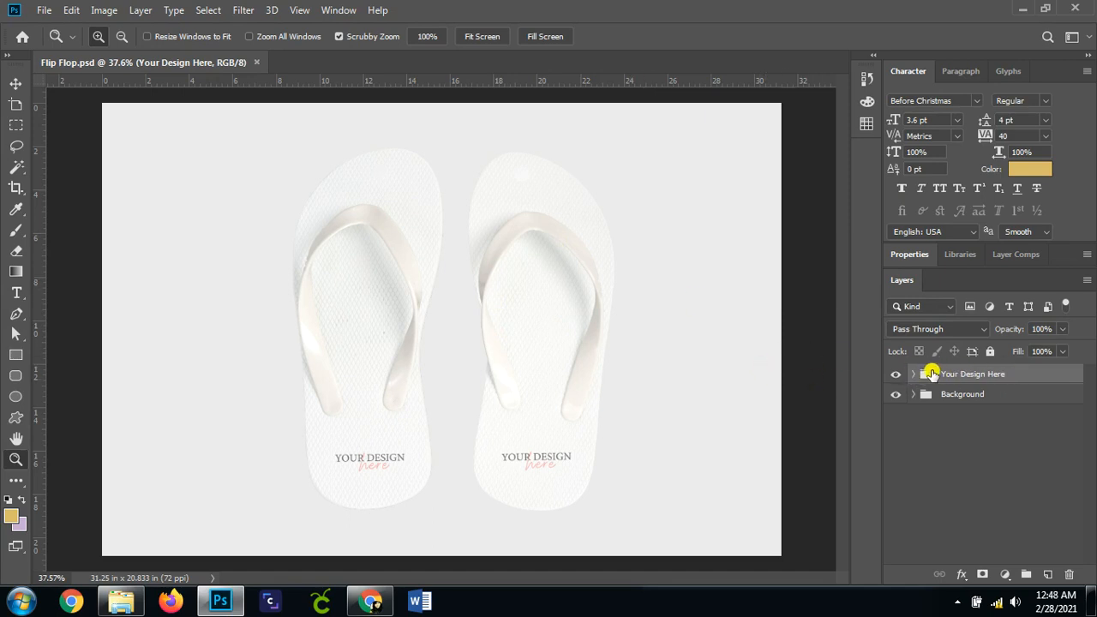
{"action": "left_click", "coordinate": [912, 375]}
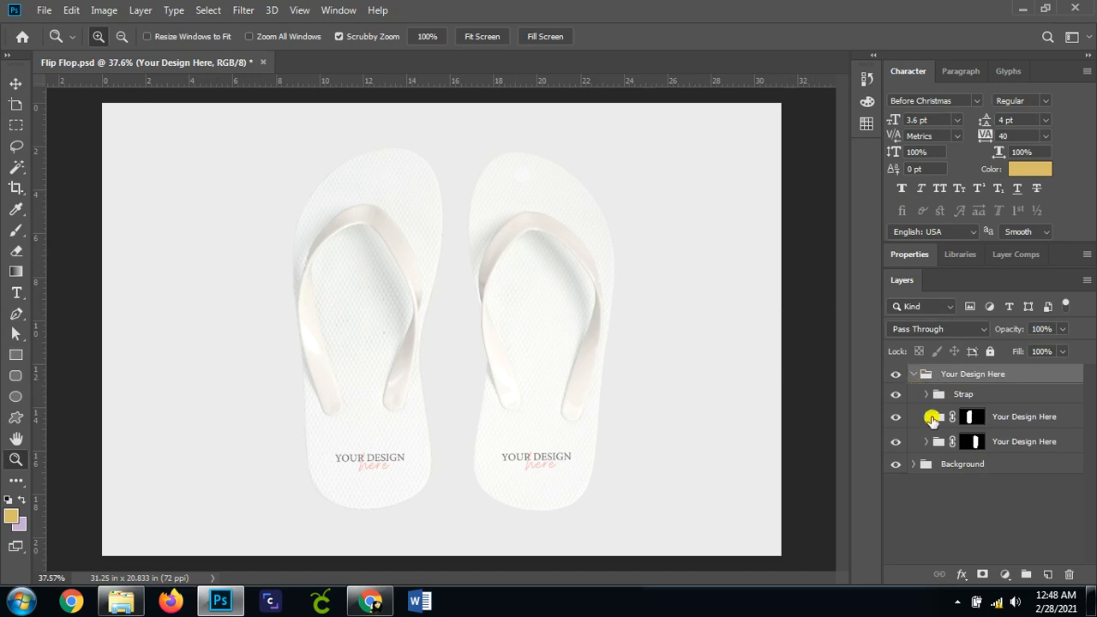
{"action": "left_click", "coordinate": [1045, 420]}
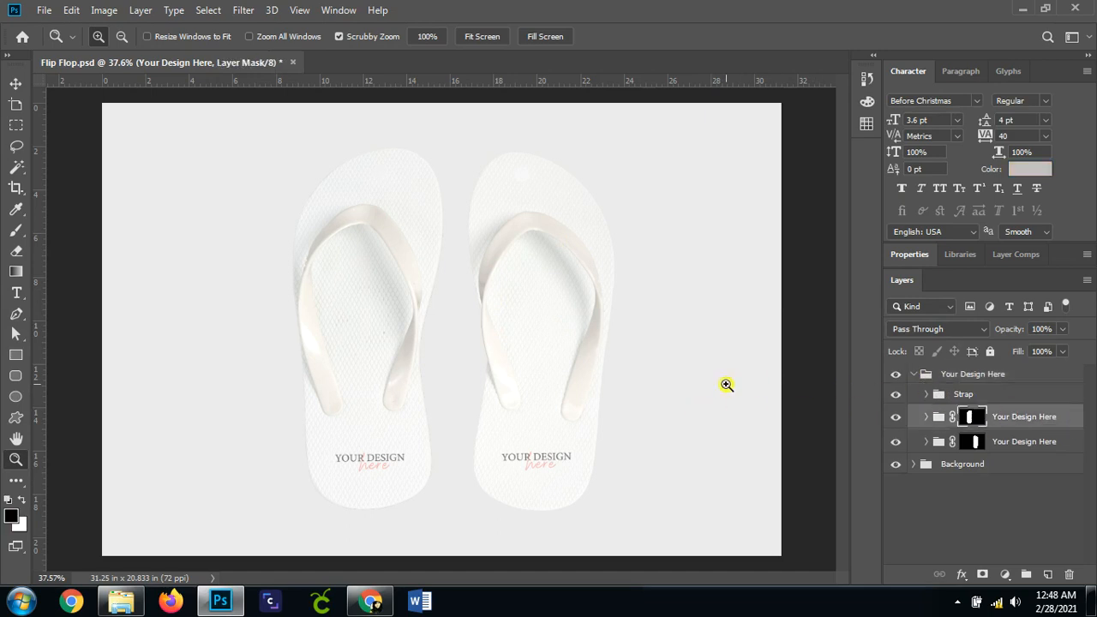
{"action": "left_click", "coordinate": [16, 84]}
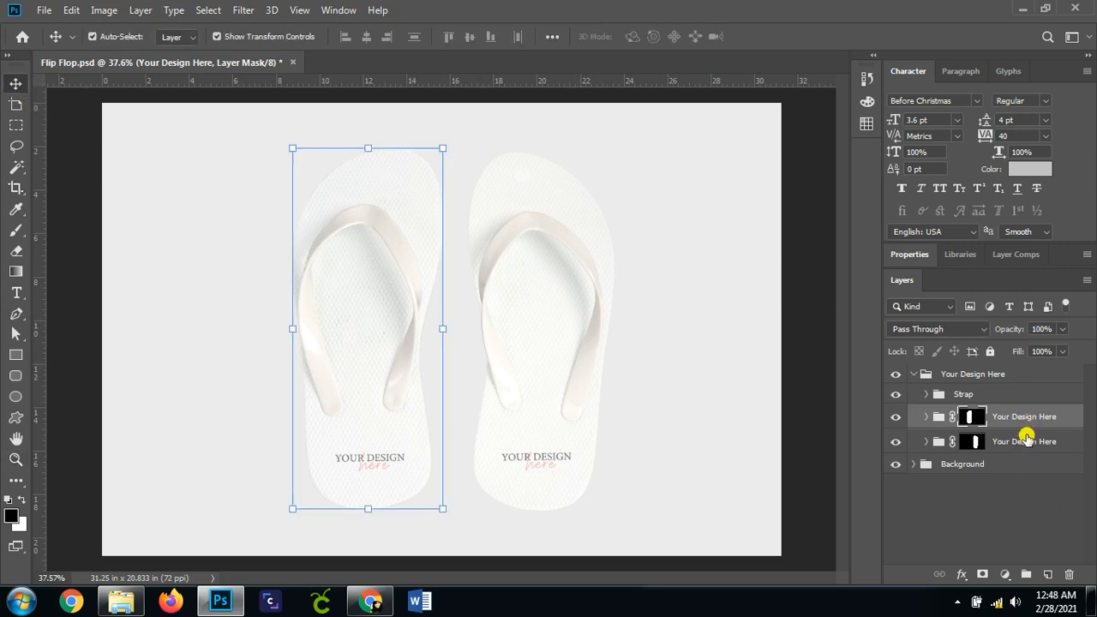
{"action": "left_click", "coordinate": [1025, 440]}
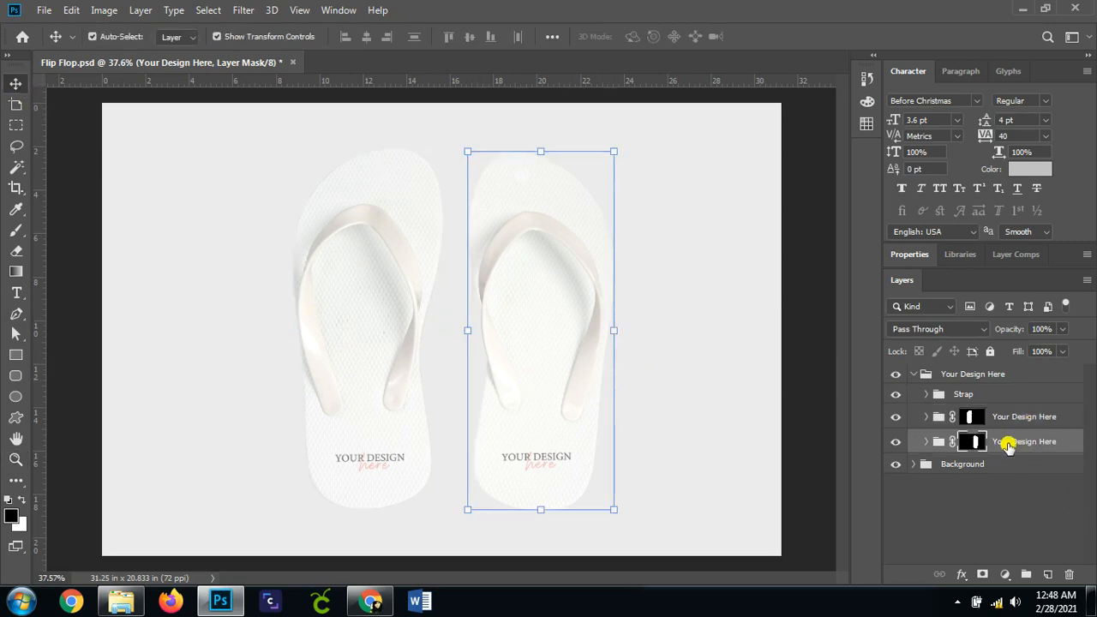
- Open the left flip-flop's Your Design here smart object for editing without resolving its missing font
{"action": "left_click", "coordinate": [926, 417]}
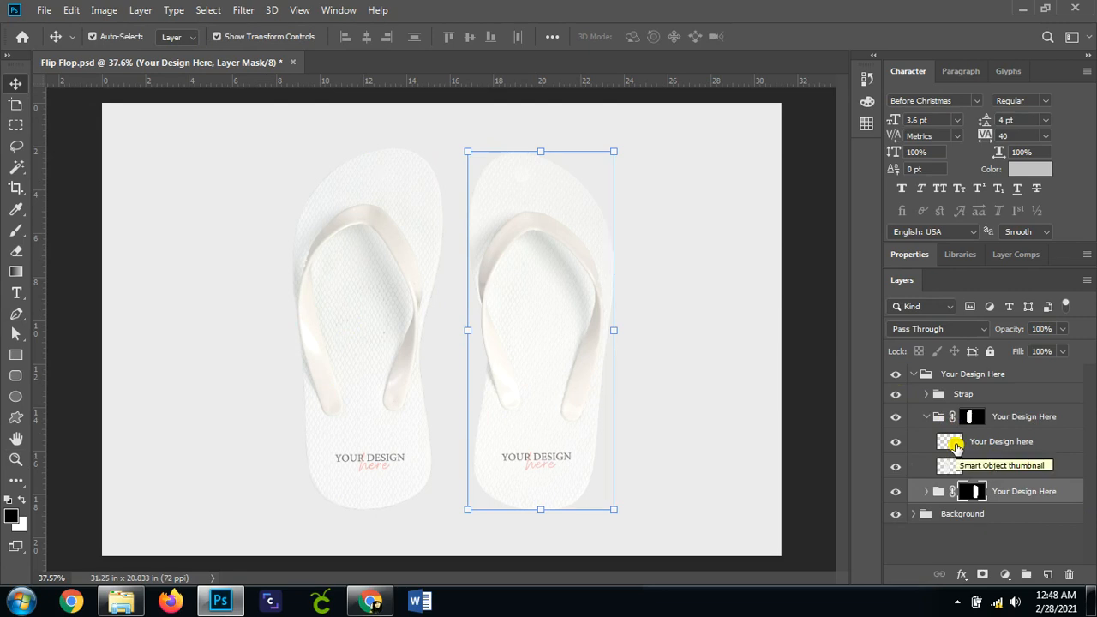
{"action": "double_click", "coordinate": [954, 446]}
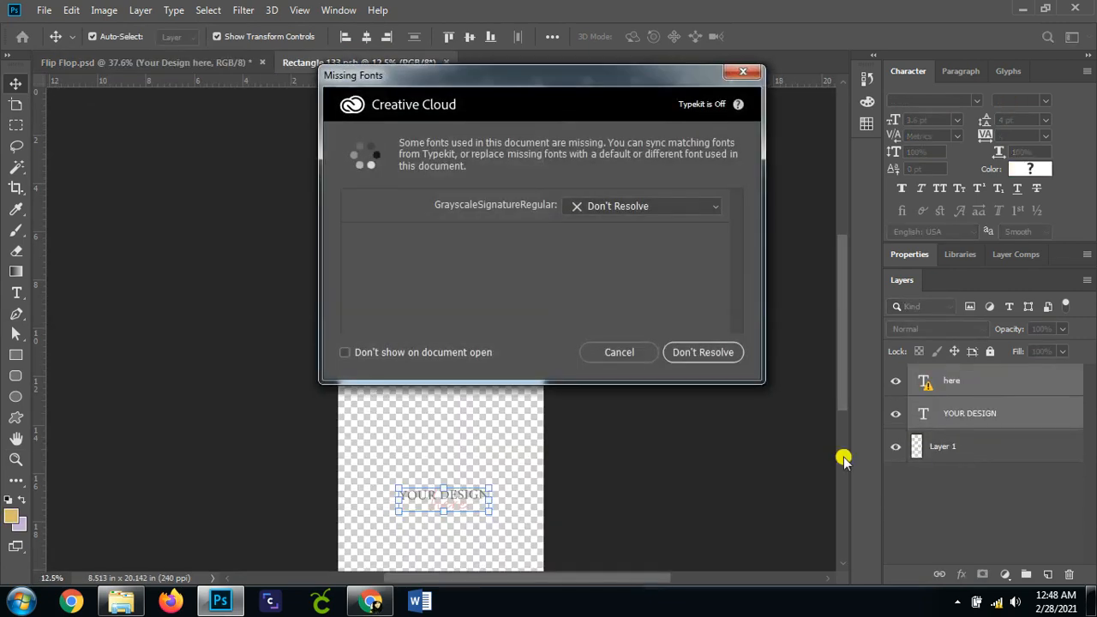
{"action": "left_click", "coordinate": [742, 71]}
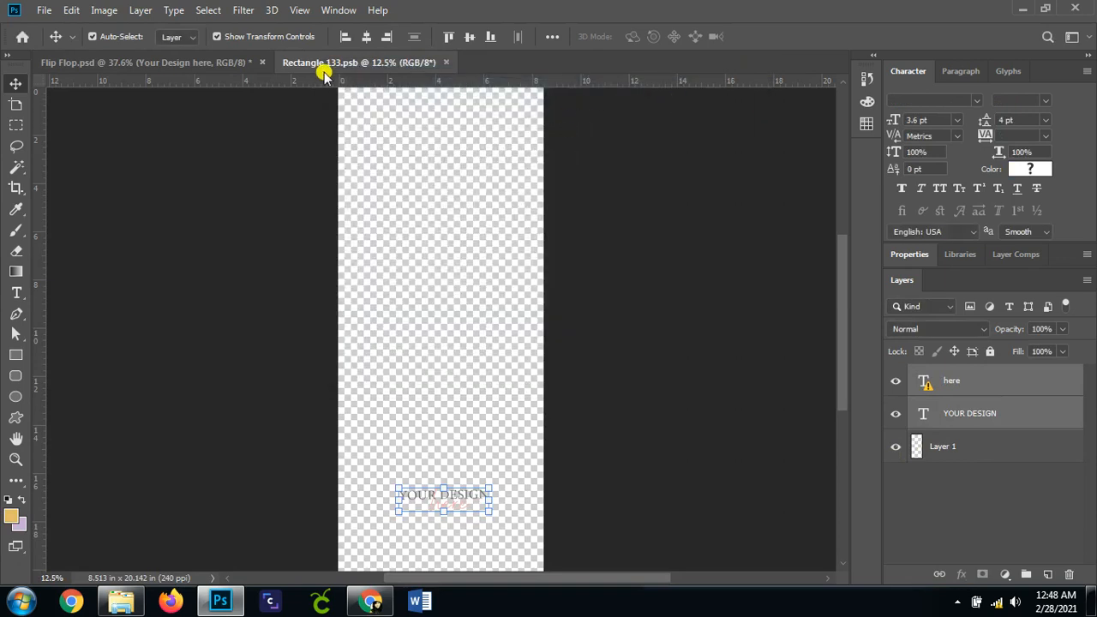
- Hide the "here" and "YOUR DESIGN" text layers in the left flip-flop's smart object, Rectangle 133.psb
{"action": "left_click", "coordinate": [226, 62]}
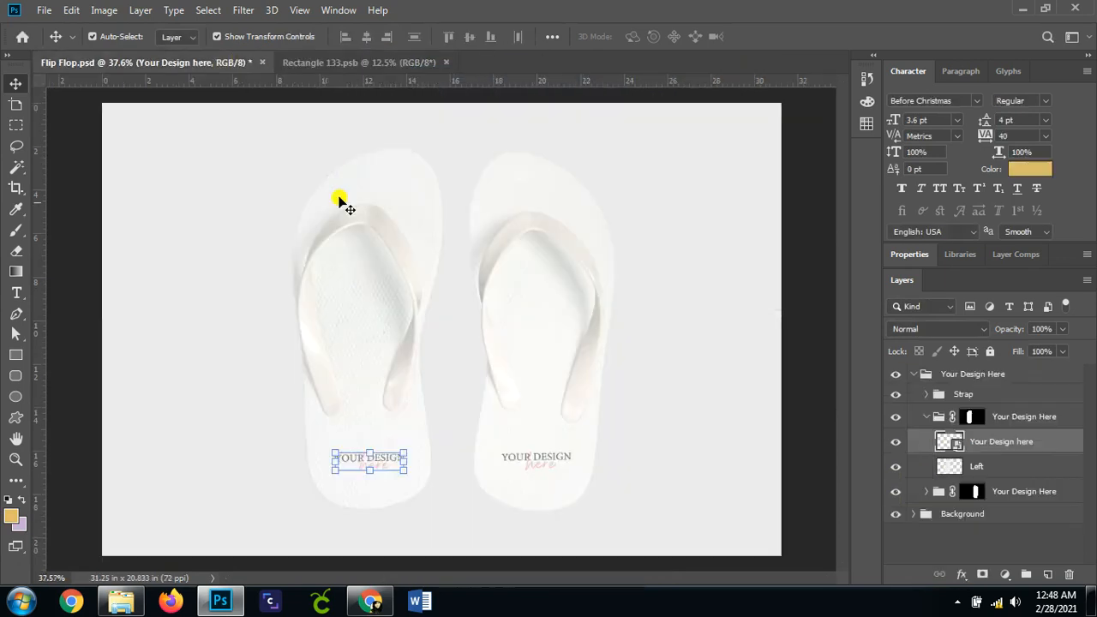
{"action": "left_click", "coordinate": [368, 61]}
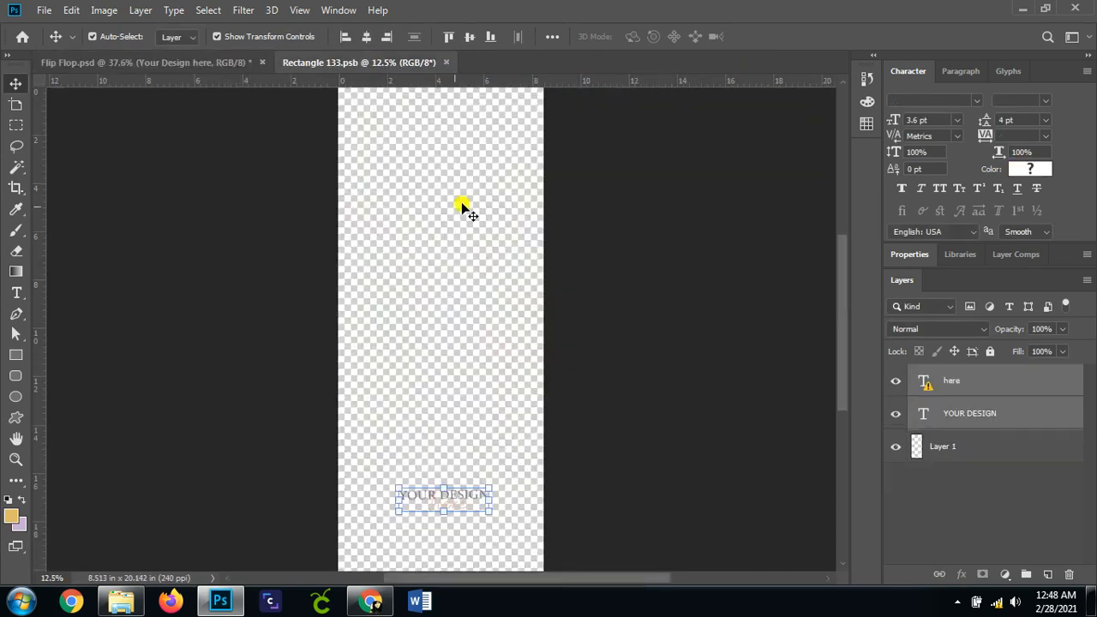
{"action": "left_click", "coordinate": [897, 382]}
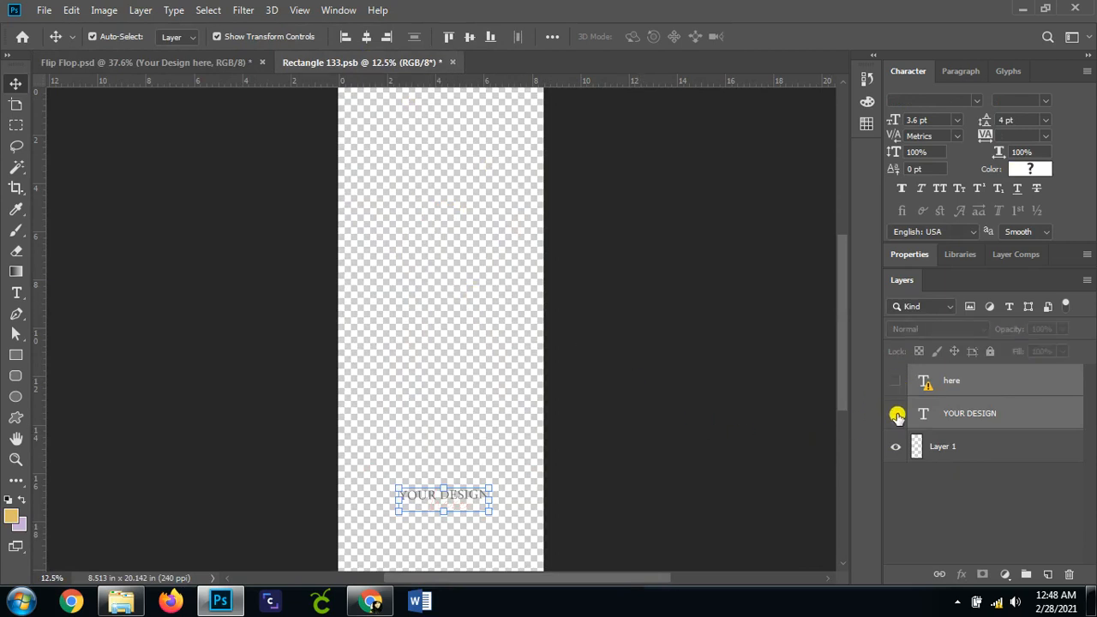
{"action": "left_click", "coordinate": [897, 415]}
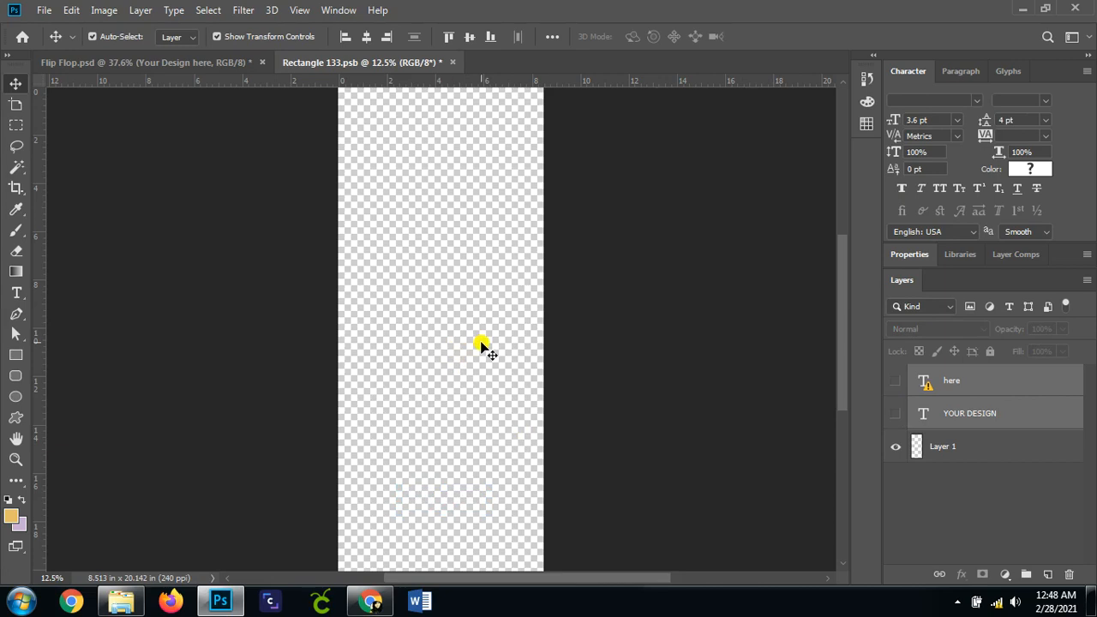
- Place the Paw image from the Design folder in Downloads into the left flip-flop's smart object
{"action": "left_click", "coordinate": [133, 605]}
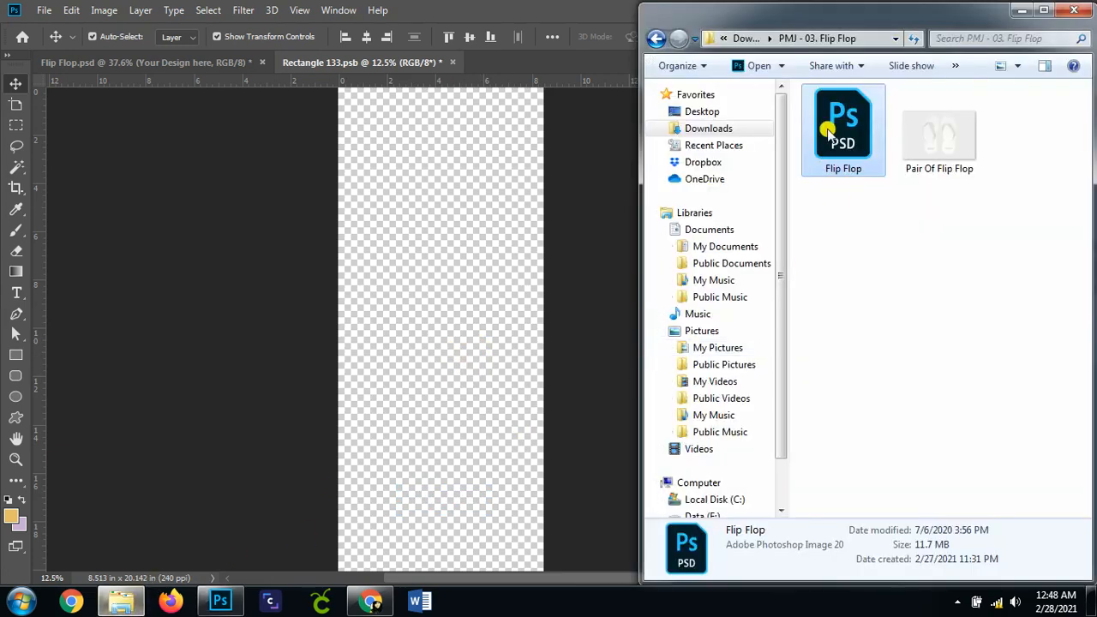
{"action": "left_click", "coordinate": [657, 39]}
{"action": "double_click", "coordinate": [833, 113]}
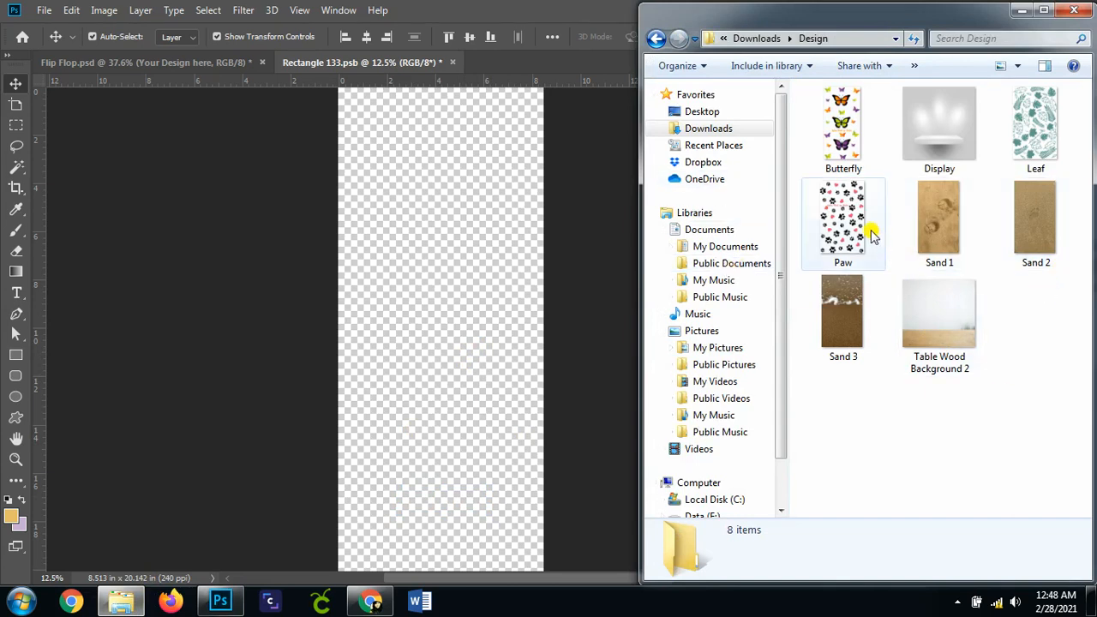
{"action": "left_click_drag", "start_coordinate": [874, 228], "coordinate": [478, 375]}
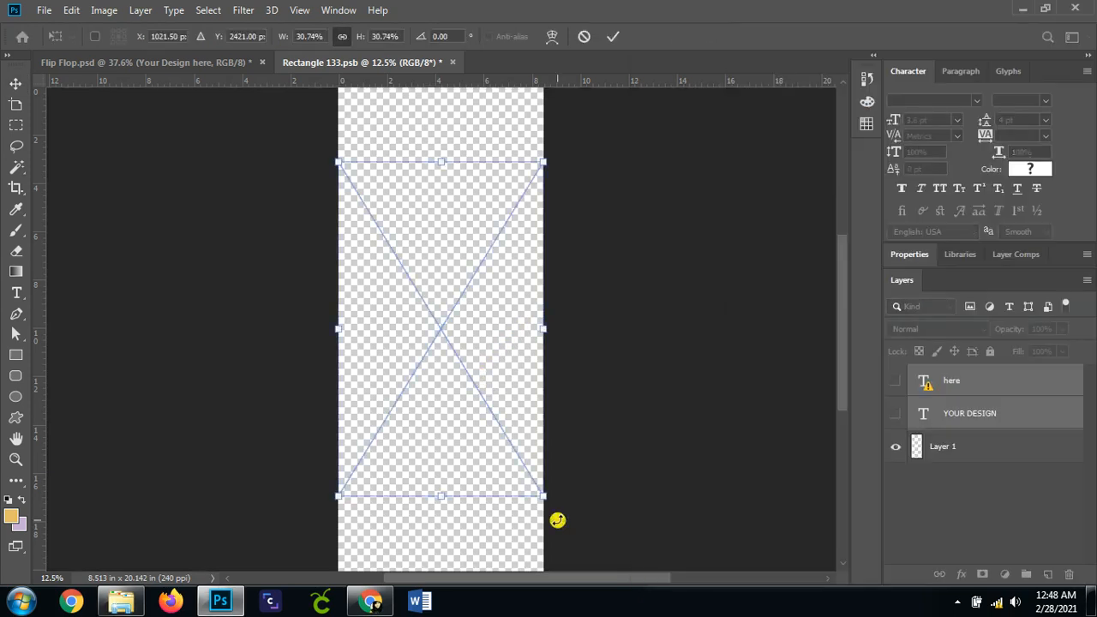
- Scale the placed Paw pattern to about 44.5% so it covers the whole canvas, and apply the transform
{"action": "left_click_drag", "start_coordinate": [444, 160], "coordinate": [441, 98]}
{"action": "scroll", "coordinate": [438, 397], "scroll_direction": "down", "scroll_amount": 1}
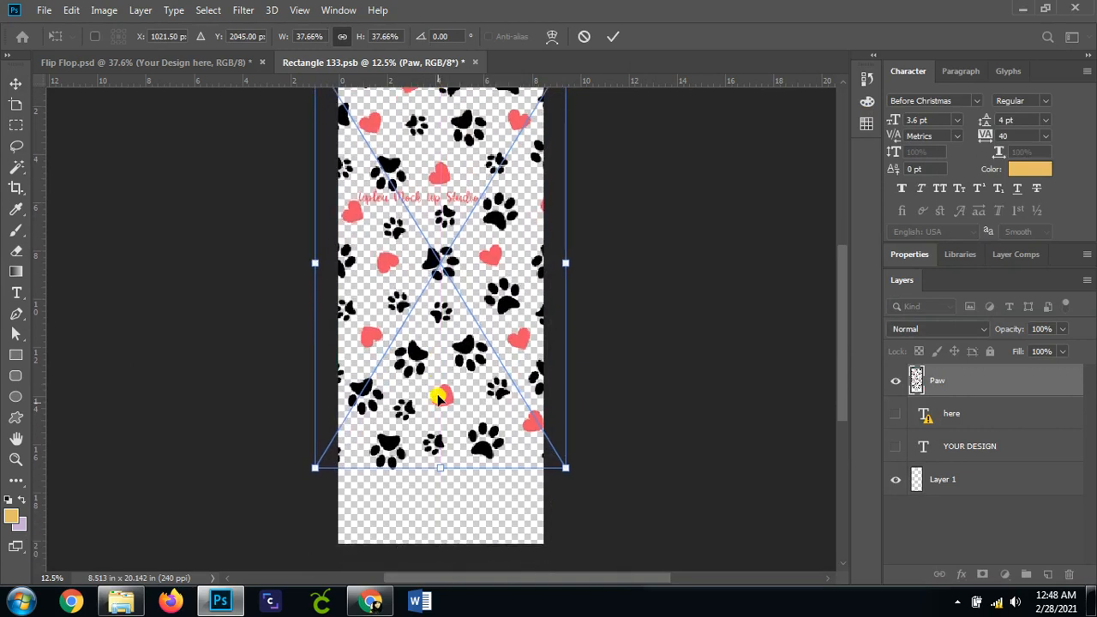
{"action": "left_click_drag", "start_coordinate": [437, 473], "coordinate": [439, 542]}
{"action": "scroll", "coordinate": [485, 343], "scroll_direction": "up", "scroll_amount": 2}
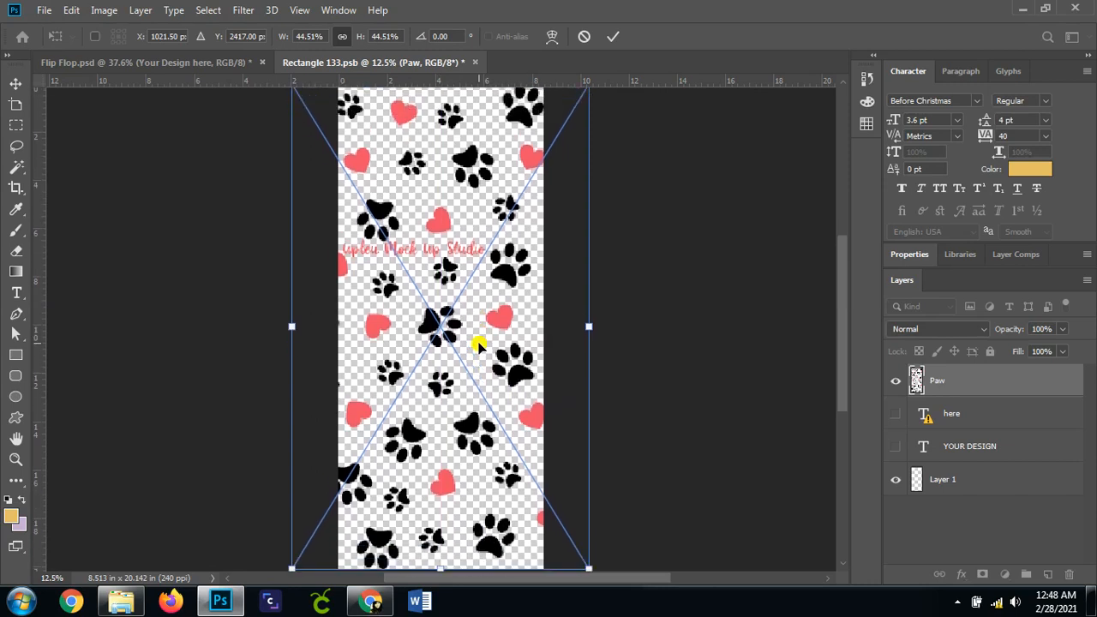
{"action": "key", "text": "Return"}
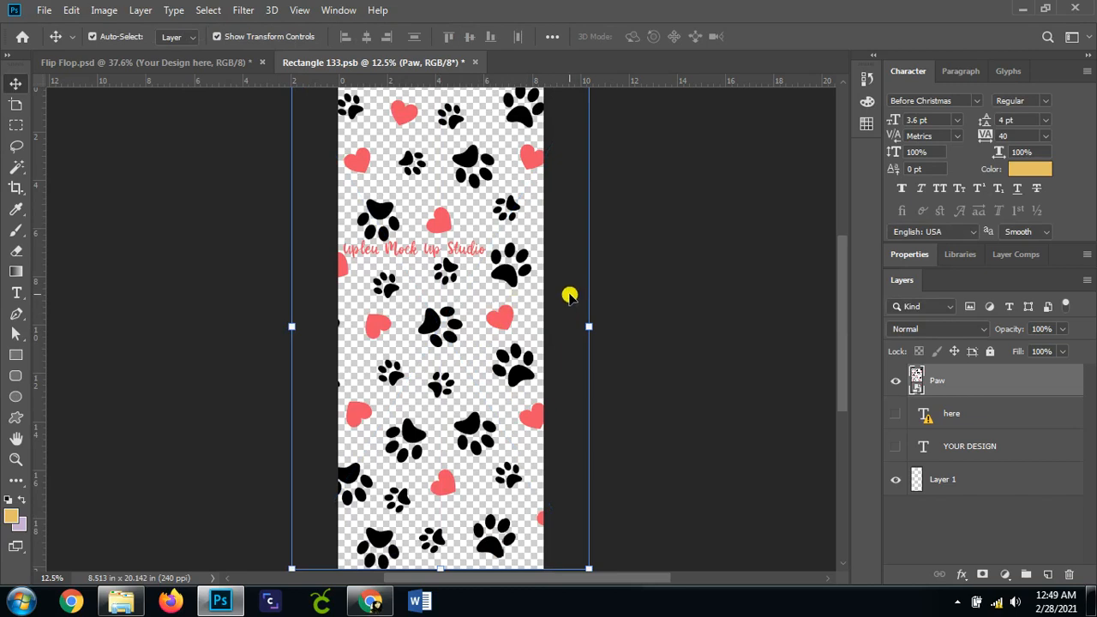
- Save the left smart object and examine the paw pattern on the flip-flop in Flip Flop.psd
{"action": "key", "text": "ctrl+s"}
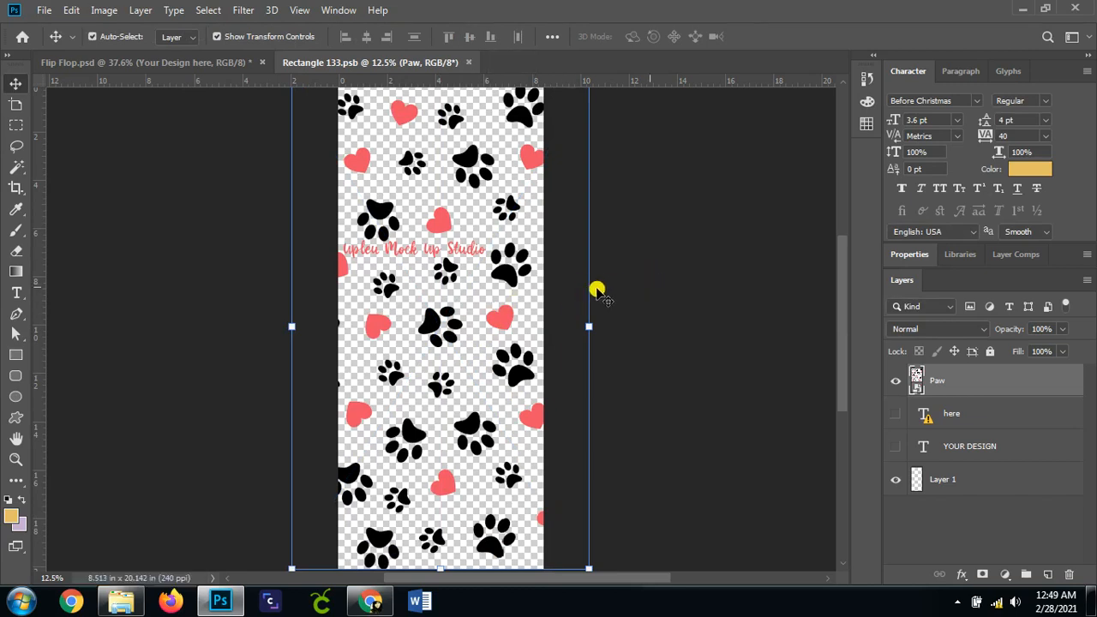
{"action": "left_click", "coordinate": [200, 64]}
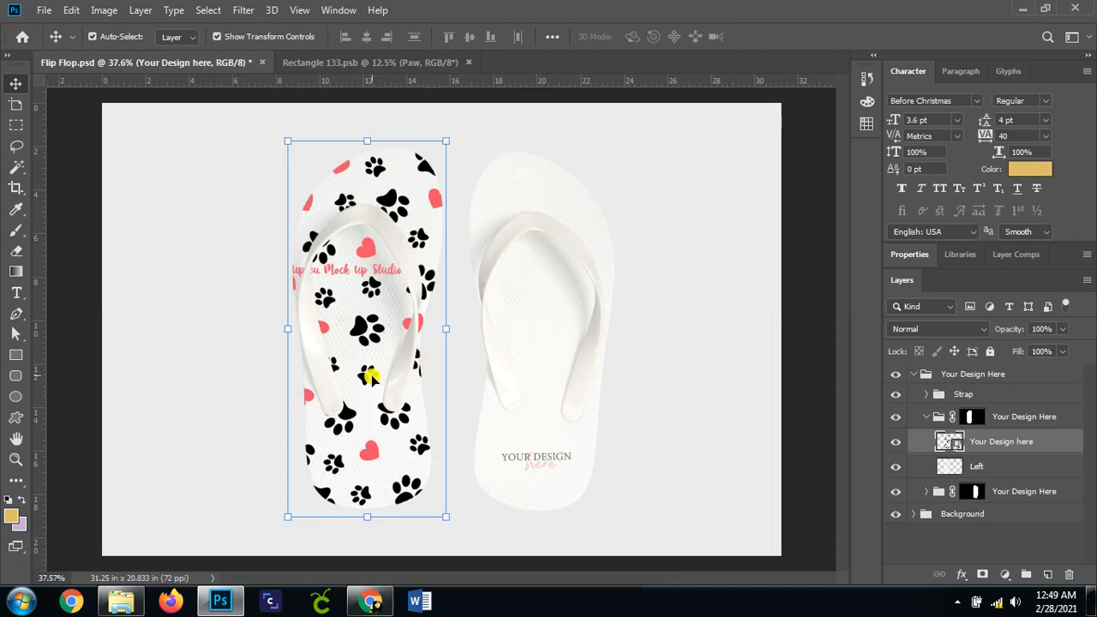
{"action": "left_click", "coordinate": [15, 458]}
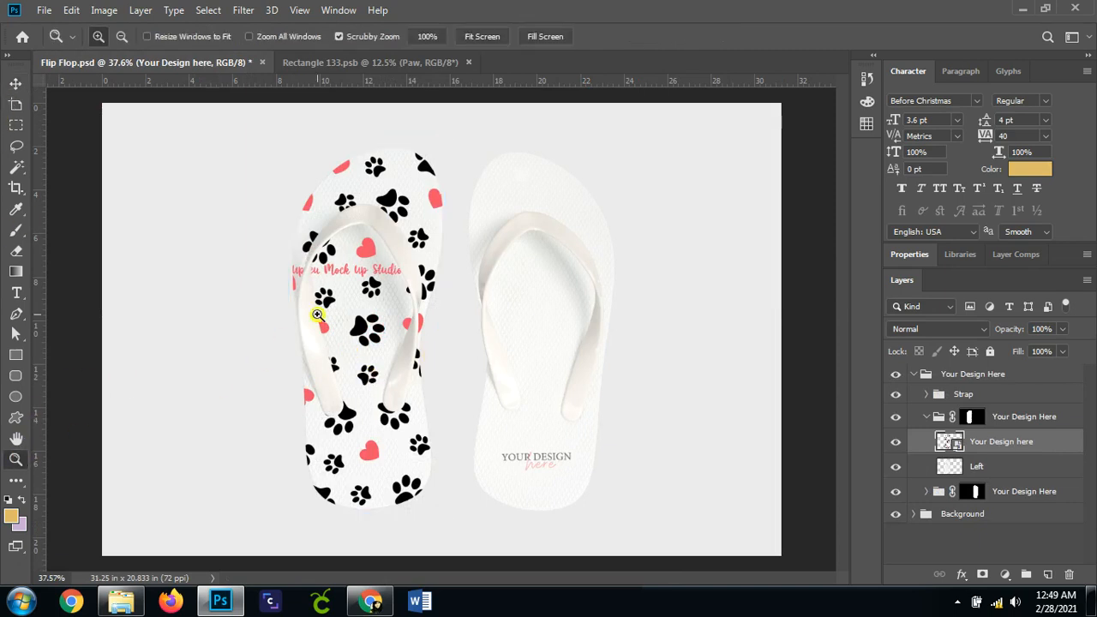
{"action": "left_click", "coordinate": [357, 305]}
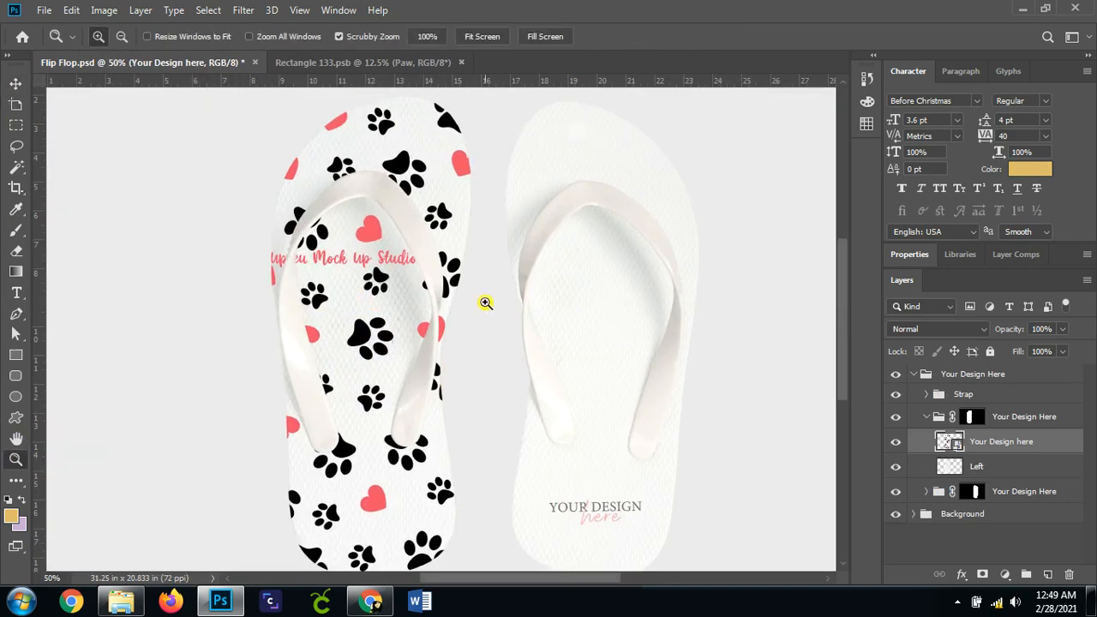
{"action": "scroll", "coordinate": [478, 356], "scroll_direction": "down", "scroll_amount": 2}
{"action": "scroll", "coordinate": [478, 356], "scroll_direction": "up", "scroll_amount": 3}
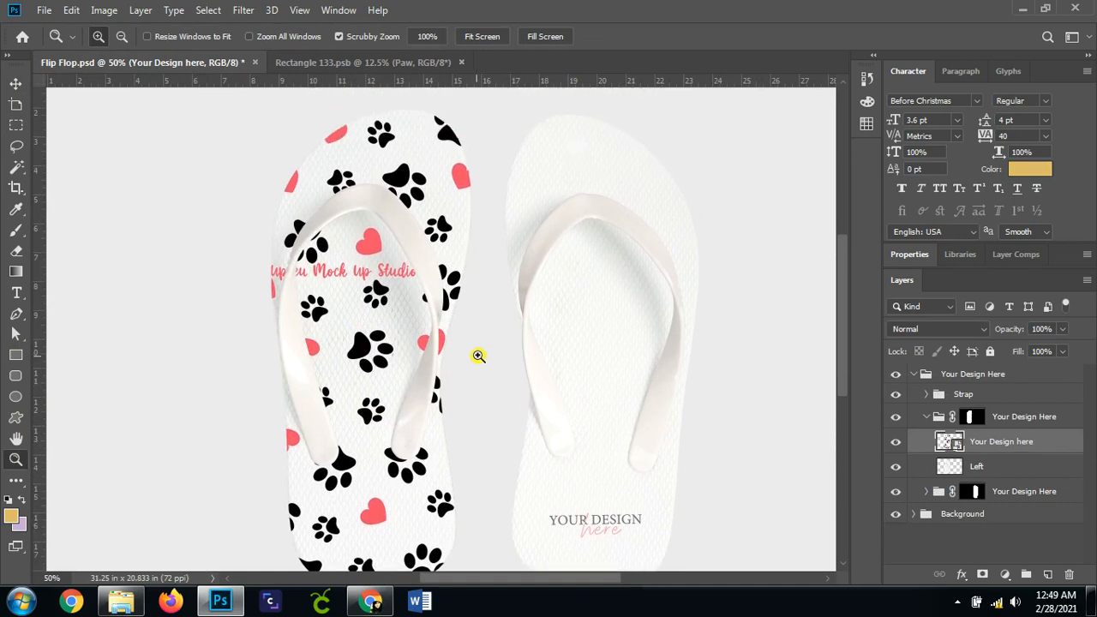
{"action": "key", "text": "ctrl+0"}
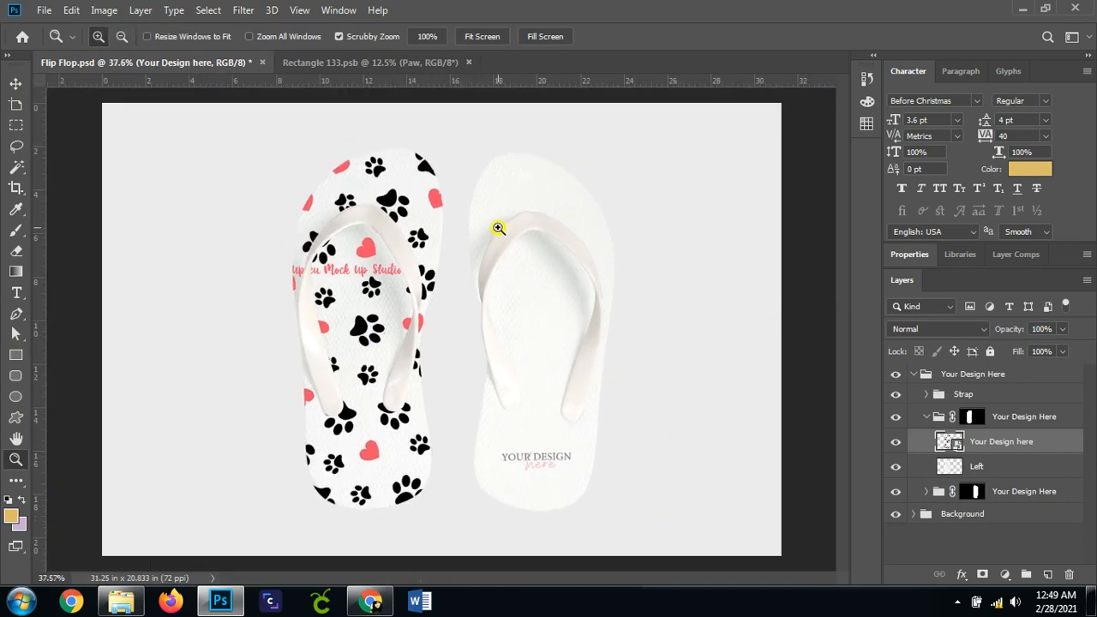
- Collapse the left design group and open the right flip-flop's Your design Here smart object without resolving its missing font
{"action": "left_click", "coordinate": [16, 83]}
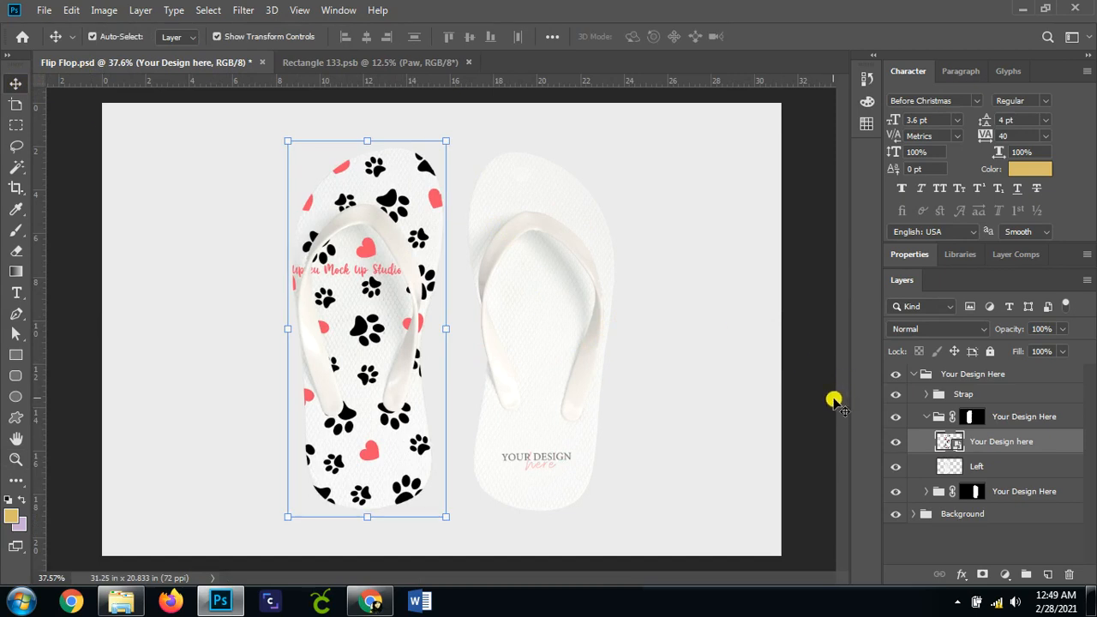
{"action": "left_click", "coordinate": [832, 398]}
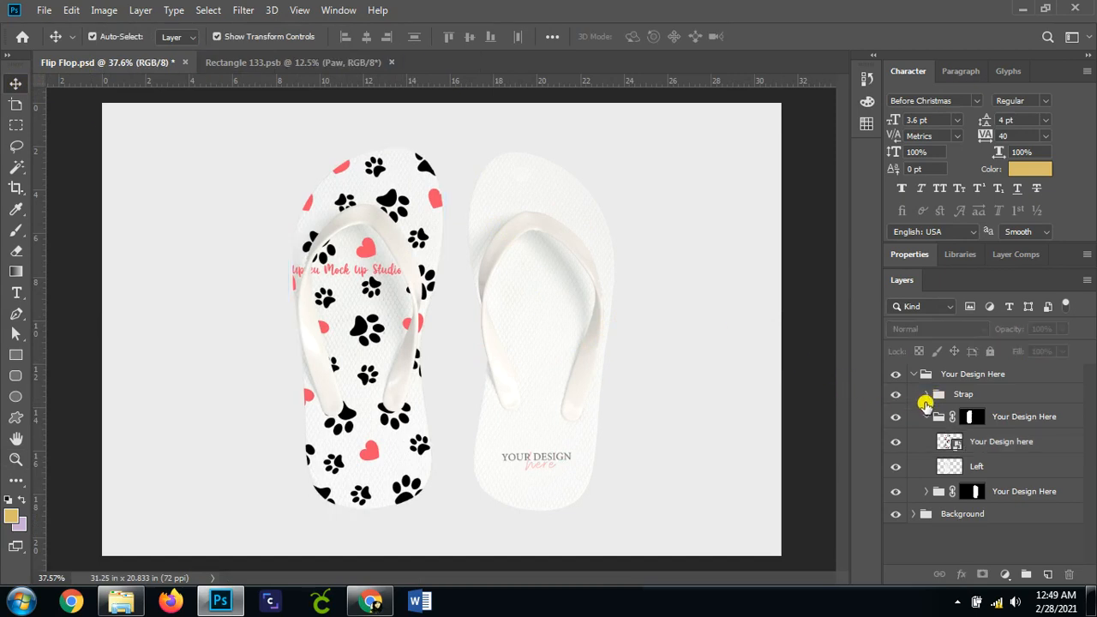
{"action": "left_click", "coordinate": [927, 416]}
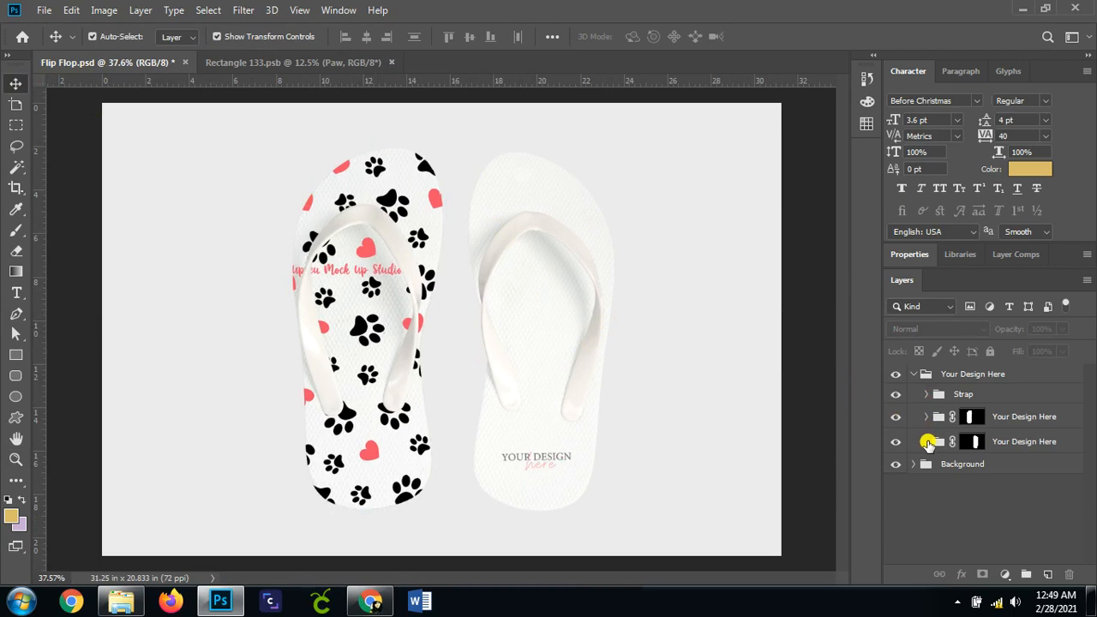
{"action": "left_click", "coordinate": [927, 442]}
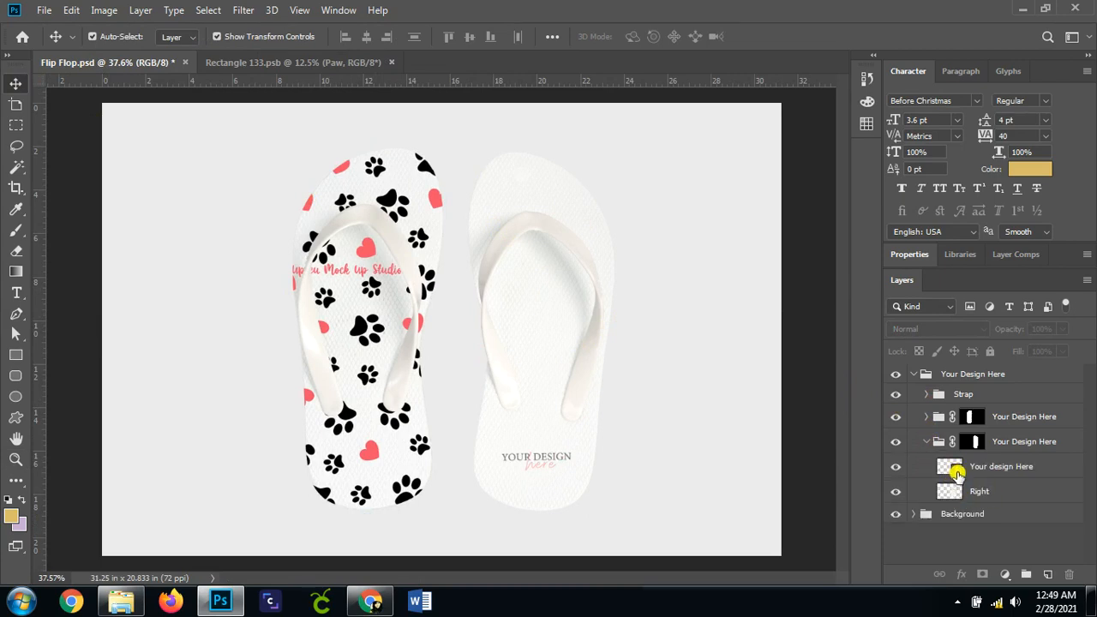
{"action": "double_click", "coordinate": [956, 471]}
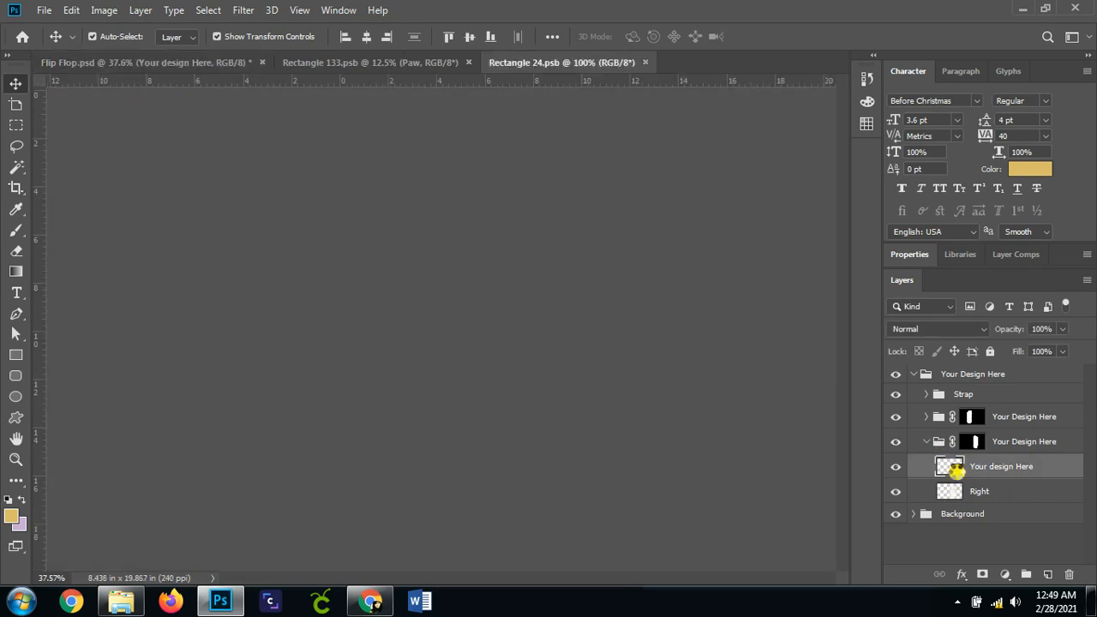
{"action": "left_click", "coordinate": [742, 71]}
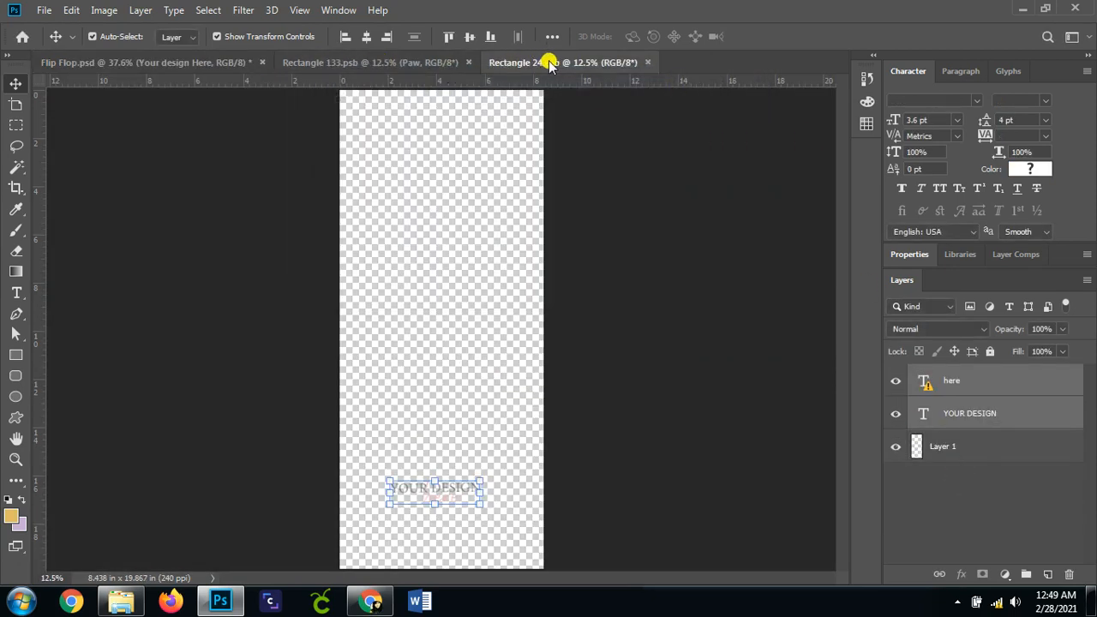
- Hide the "here" and "YOUR DESIGN" text layers in the right flip-flop's smart object, Rectangle 24.psb
{"action": "left_click", "coordinate": [428, 64]}
{"action": "left_click", "coordinate": [214, 62]}
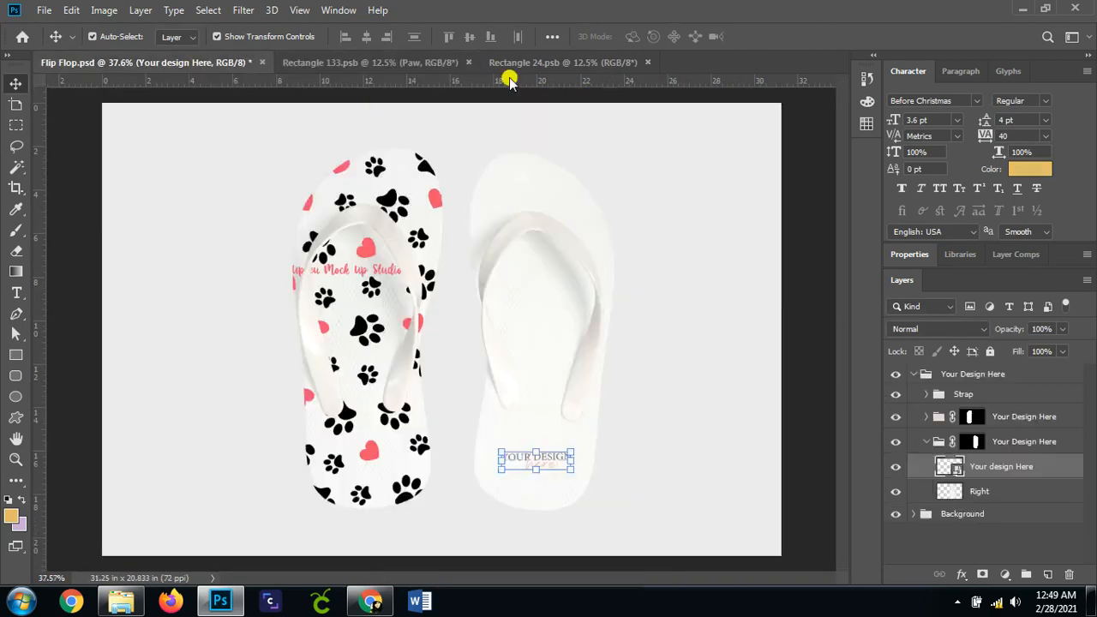
{"action": "left_click", "coordinate": [558, 62]}
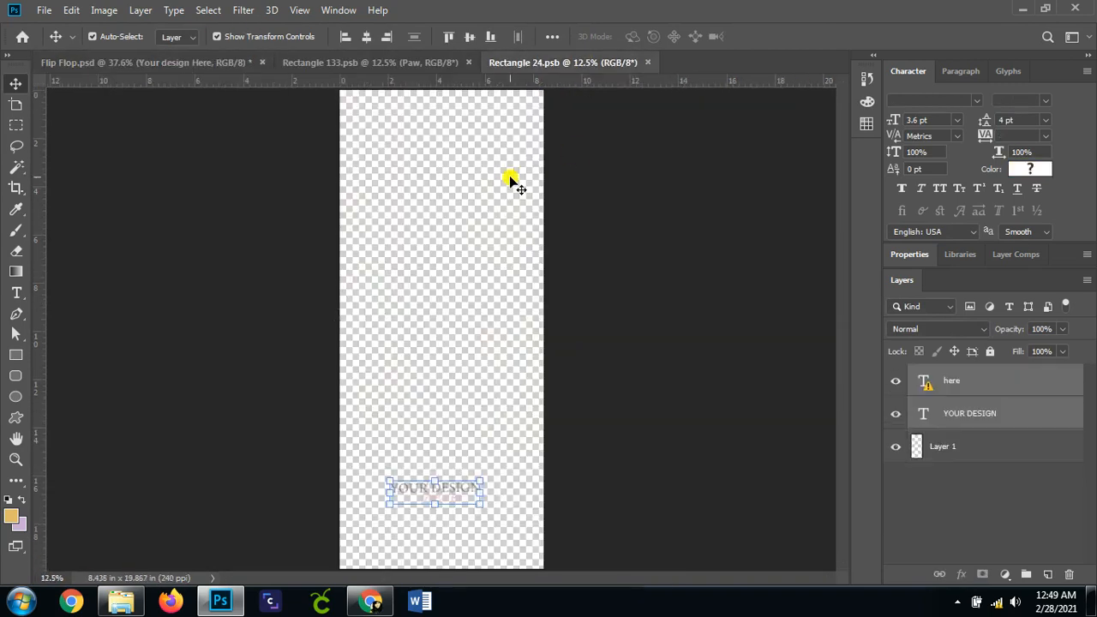
{"action": "left_click", "coordinate": [897, 381]}
{"action": "left_click", "coordinate": [895, 415]}
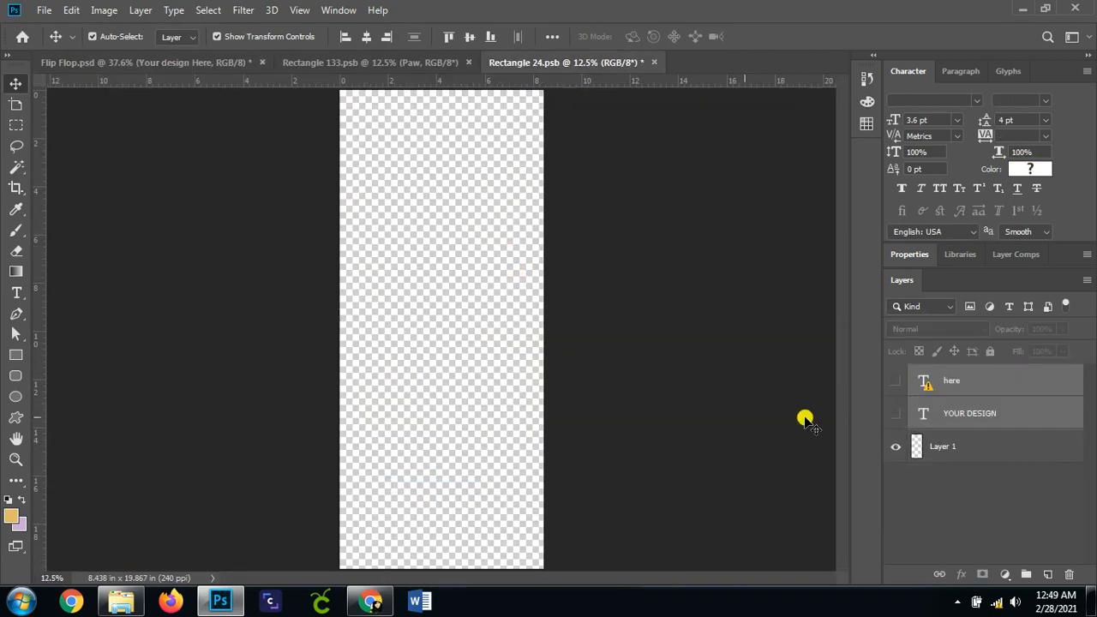
- Place the Paw pattern in Rectangle 24.psb and scale it to about 43.9% so it covers the whole canvas
{"action": "left_click", "coordinate": [121, 601]}
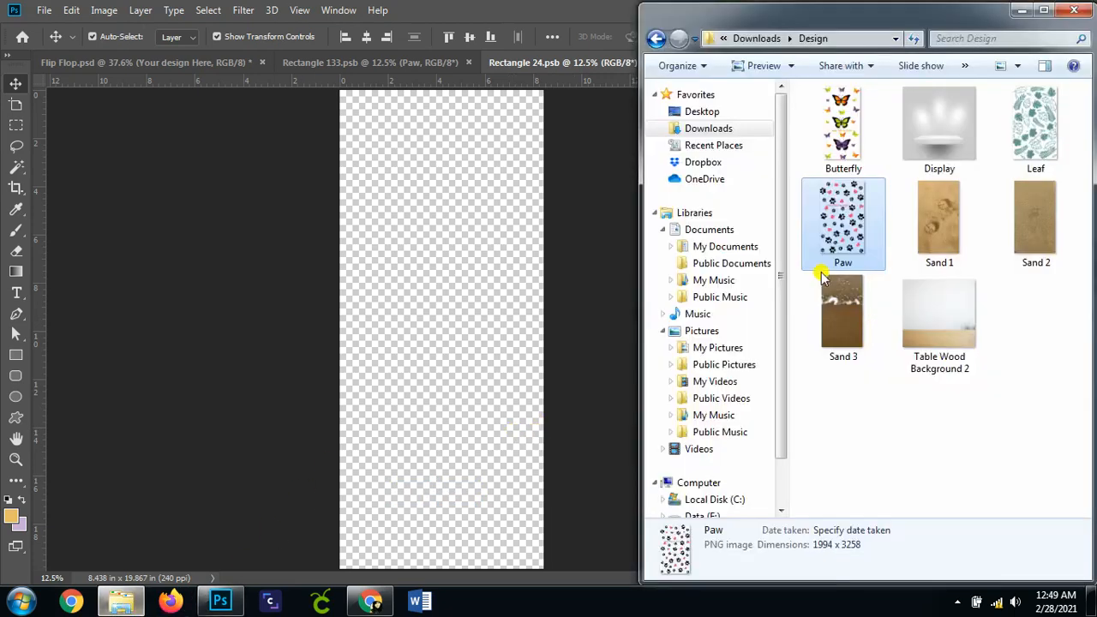
{"action": "left_click_drag", "start_coordinate": [854, 195], "coordinate": [452, 379]}
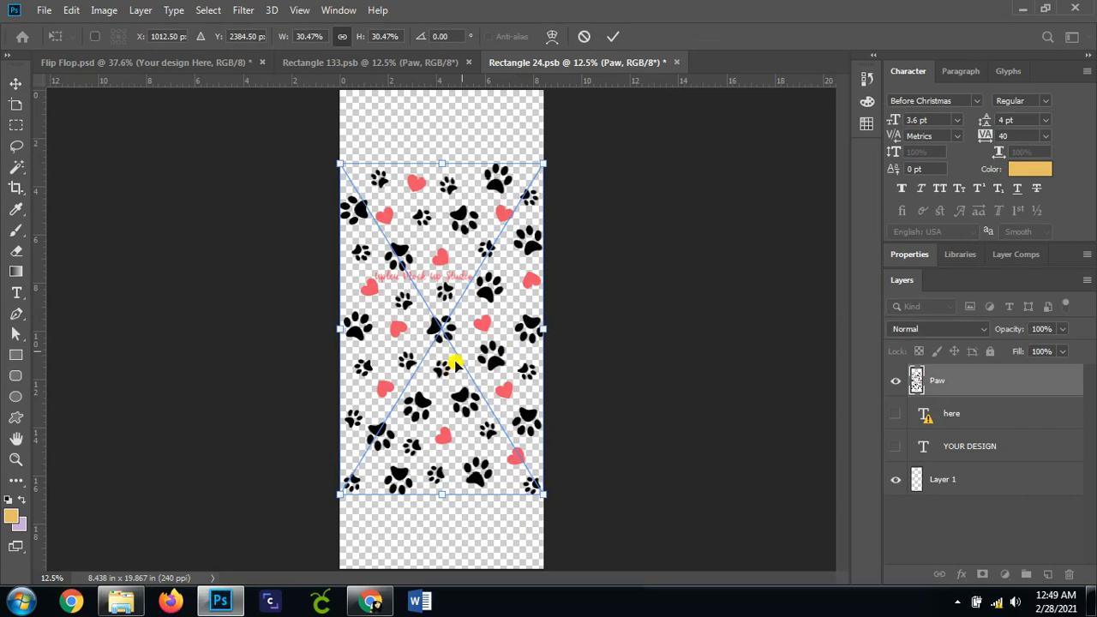
{"action": "left_click_drag", "start_coordinate": [440, 166], "coordinate": [440, 89]}
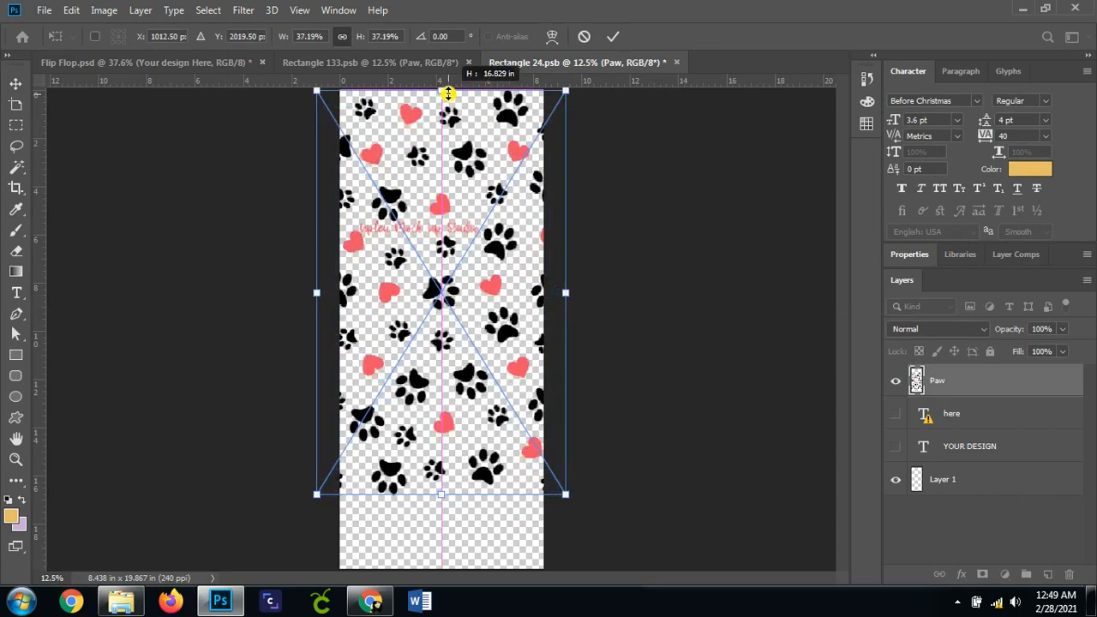
{"action": "left_click_drag", "start_coordinate": [440, 499], "coordinate": [445, 561]}
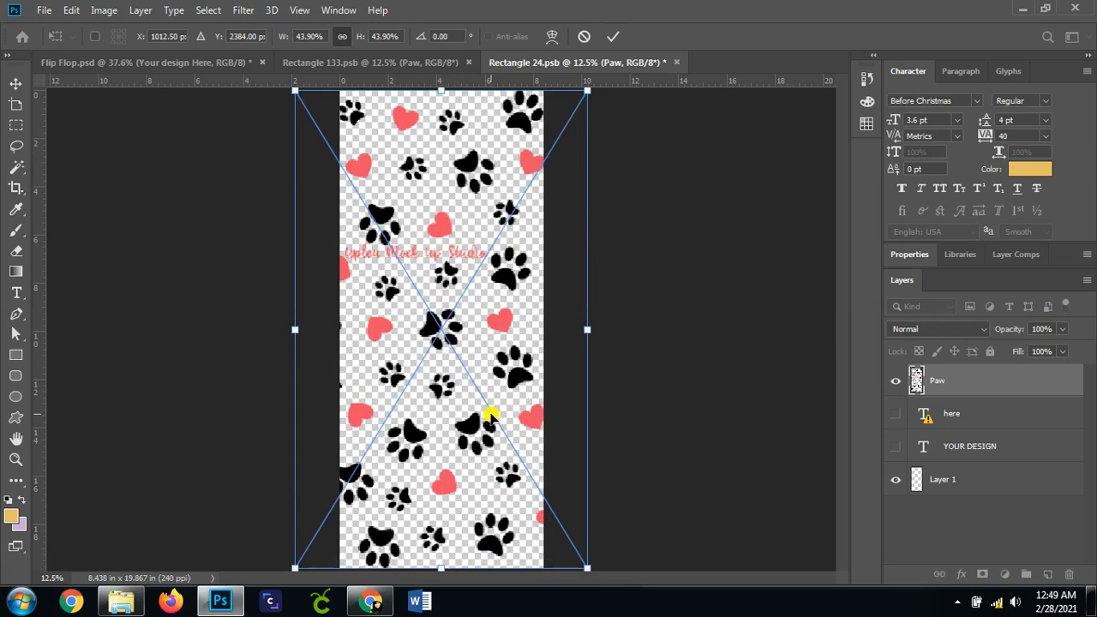
{"action": "key", "text": "Return"}
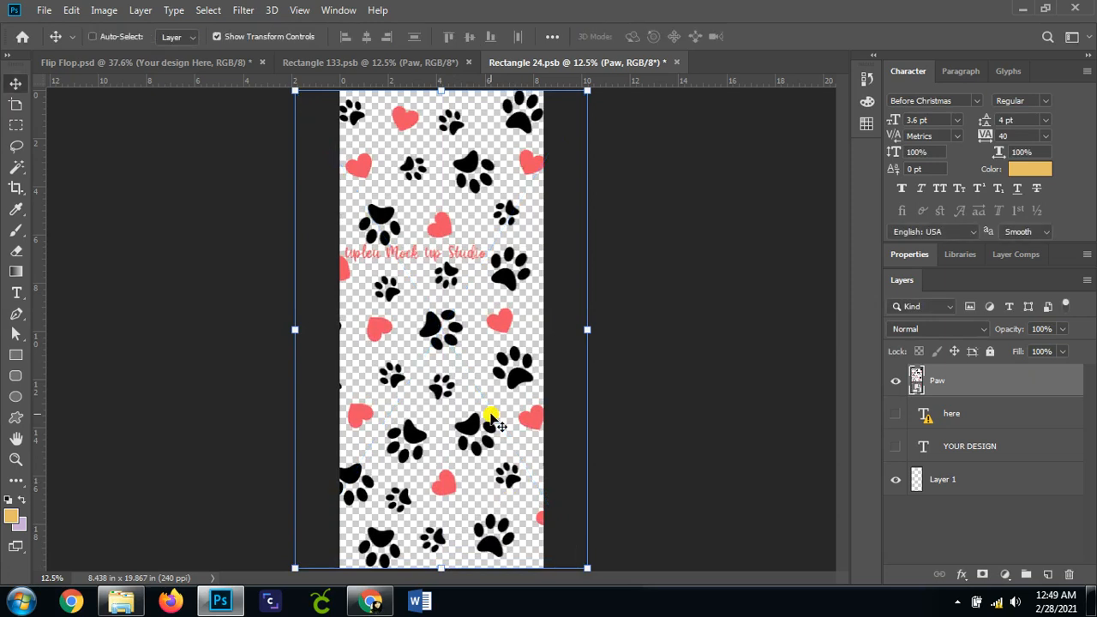
- Save the right flip-flop's smart object and examine the paw pattern on both flip-flops in Flip Flop.psd
{"action": "key", "text": "ctrl+s"}
{"action": "left_click", "coordinate": [227, 65]}
{"action": "left_click", "coordinate": [806, 314]}
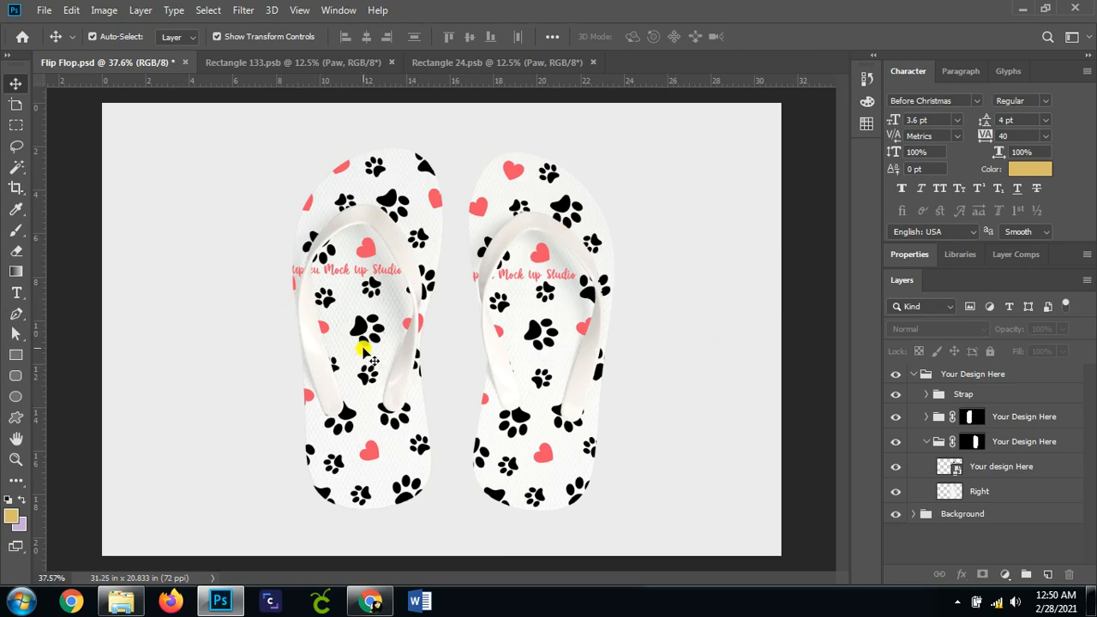
- Hide the Paw layer in the left flip-flop's smart object, Rectangle 133.psb, and place the Leaf pattern from the Design folder
{"action": "left_click", "coordinate": [315, 64]}
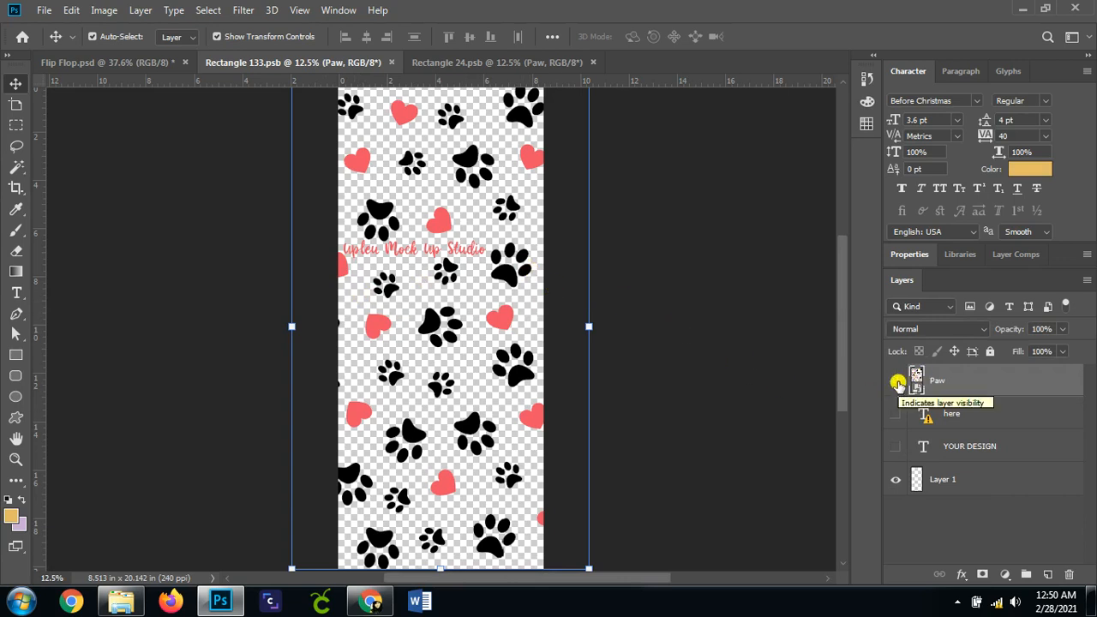
{"action": "left_click", "coordinate": [898, 384]}
{"action": "left_click", "coordinate": [123, 602]}
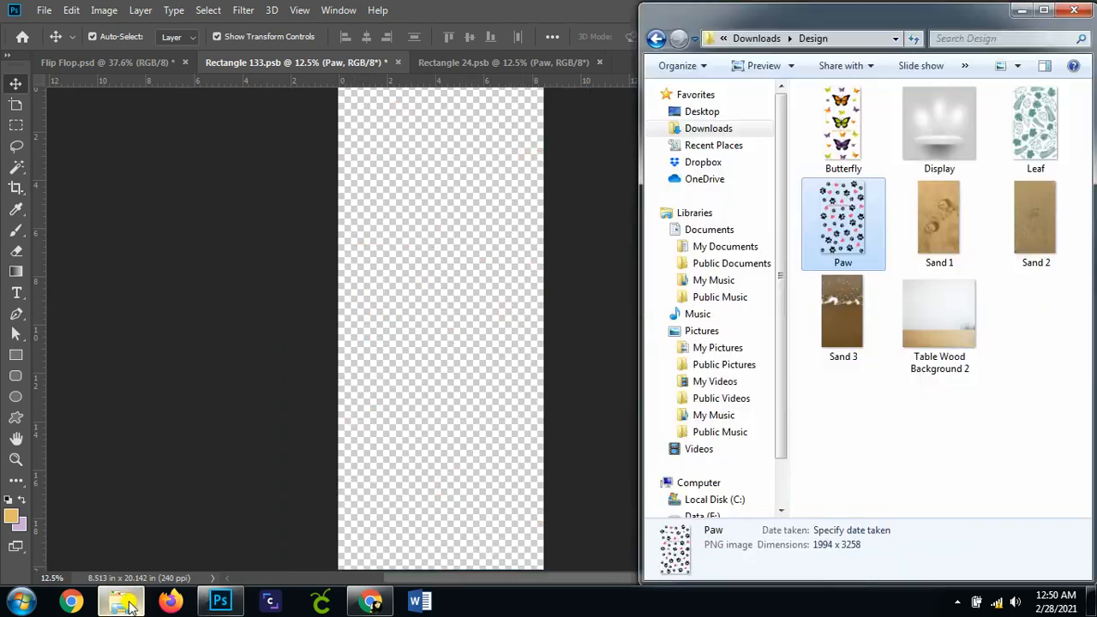
{"action": "left_click_drag", "start_coordinate": [1033, 128], "coordinate": [444, 335]}
- Scale the placed Leaf pattern in Rectangle 133.psb to cover the whole canvas, and apply the transform
{"action": "left_click_drag", "start_coordinate": [442, 165], "coordinate": [440, 88]}
{"action": "left_click_drag", "start_coordinate": [441, 502], "coordinate": [440, 565]}
{"action": "key", "text": "Return"}
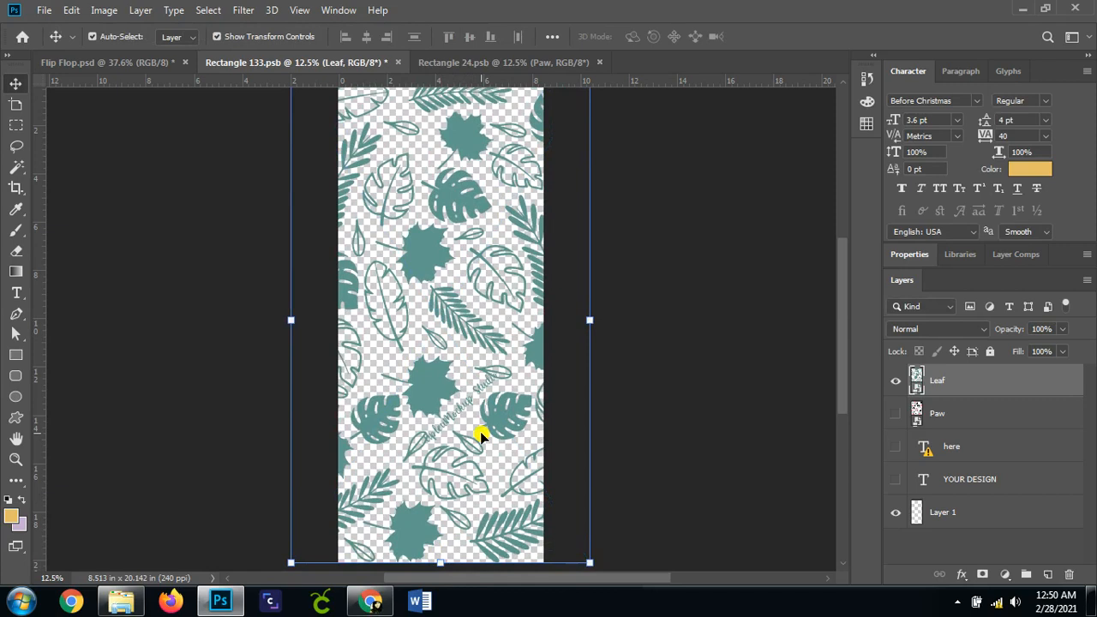
- Save the left flip-flop's smart object and examine its leaf pattern in Flip Flop.psd
{"action": "key", "text": "ctrl+s"}
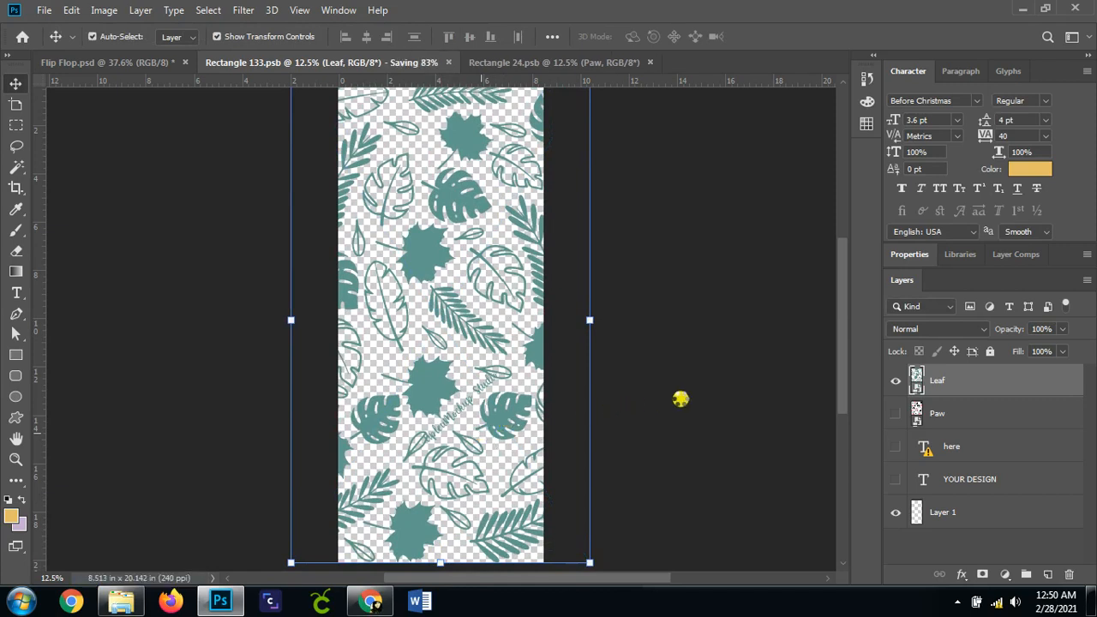
{"action": "scroll", "coordinate": [684, 402], "scroll_direction": "up", "scroll_amount": 2}
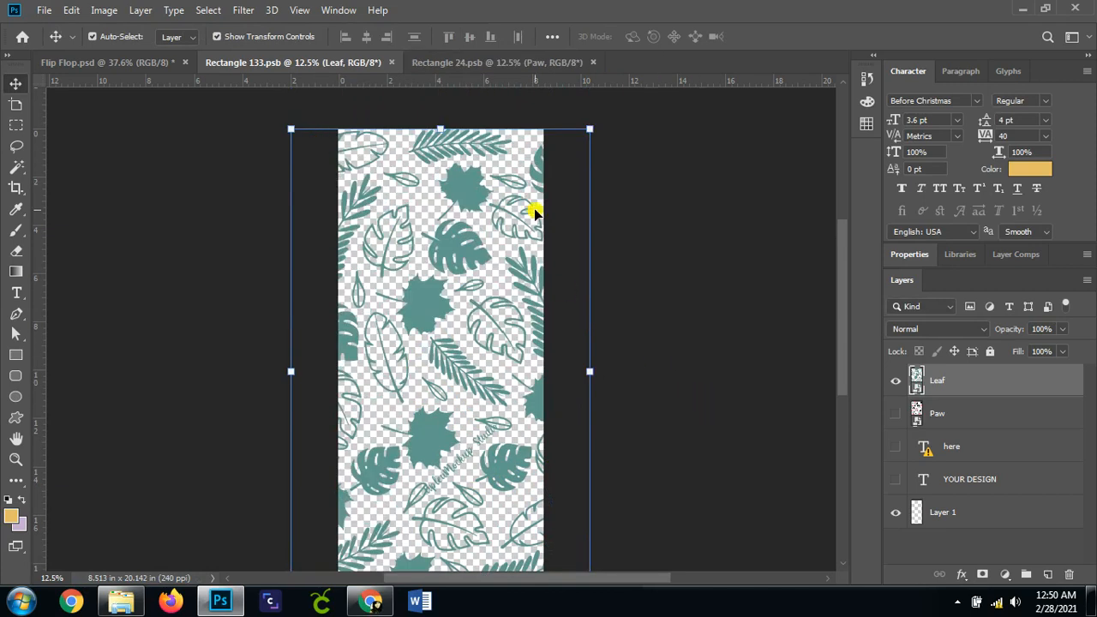
{"action": "scroll", "coordinate": [533, 214], "scroll_direction": "down", "scroll_amount": 2}
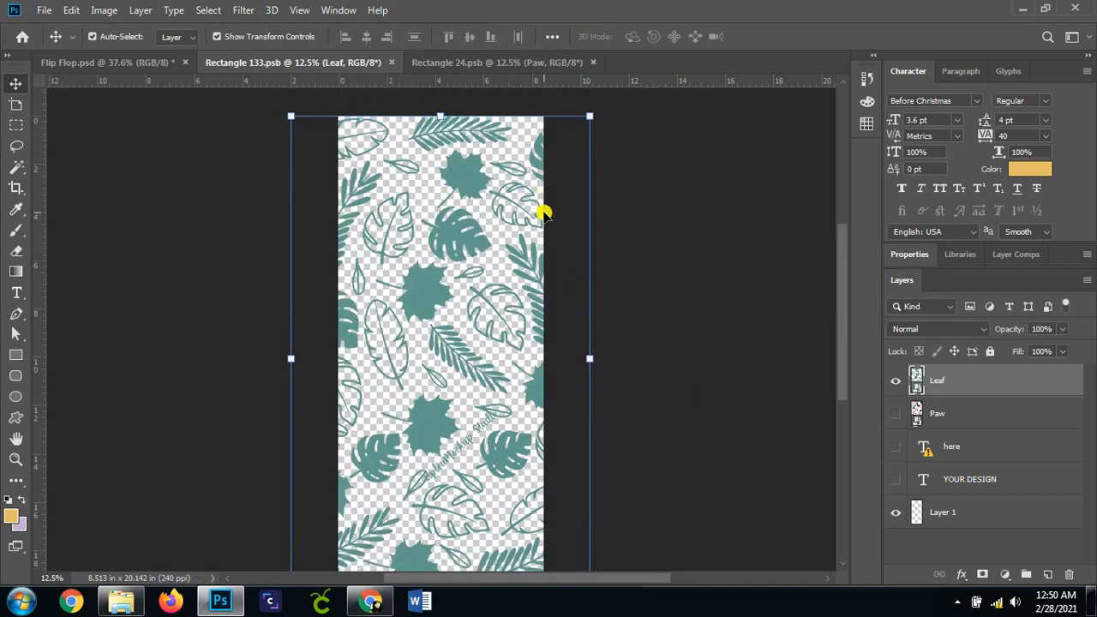
{"action": "left_click", "coordinate": [141, 63]}
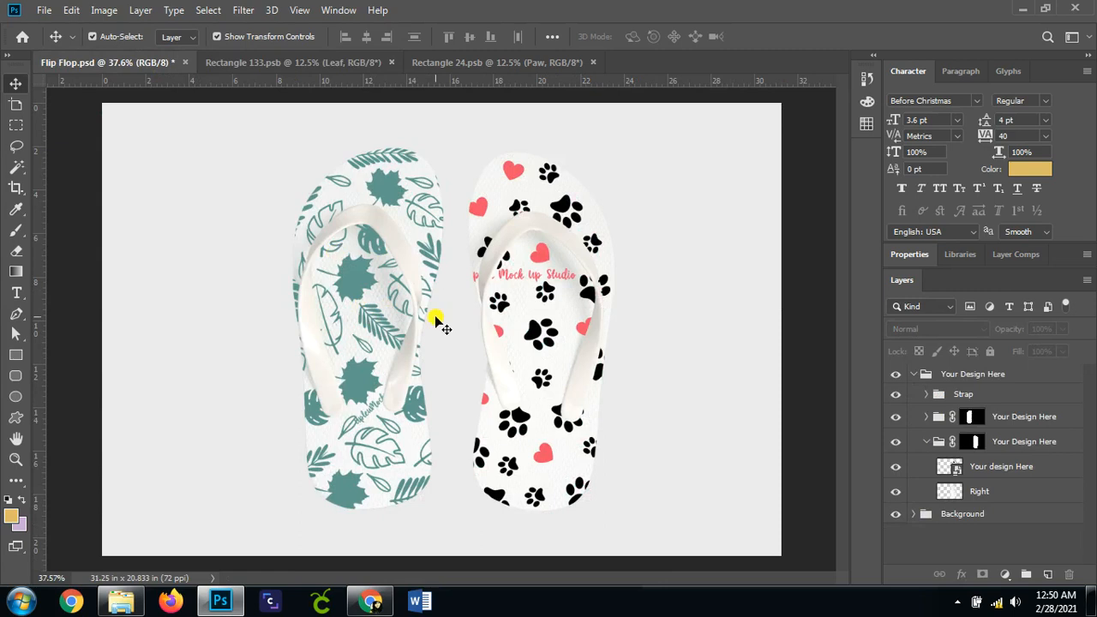
- Hide the Paw layer in the right flip-flop's smart object, Rectangle 24.psb, and place the Leaf pattern there
{"action": "left_click", "coordinate": [443, 63]}
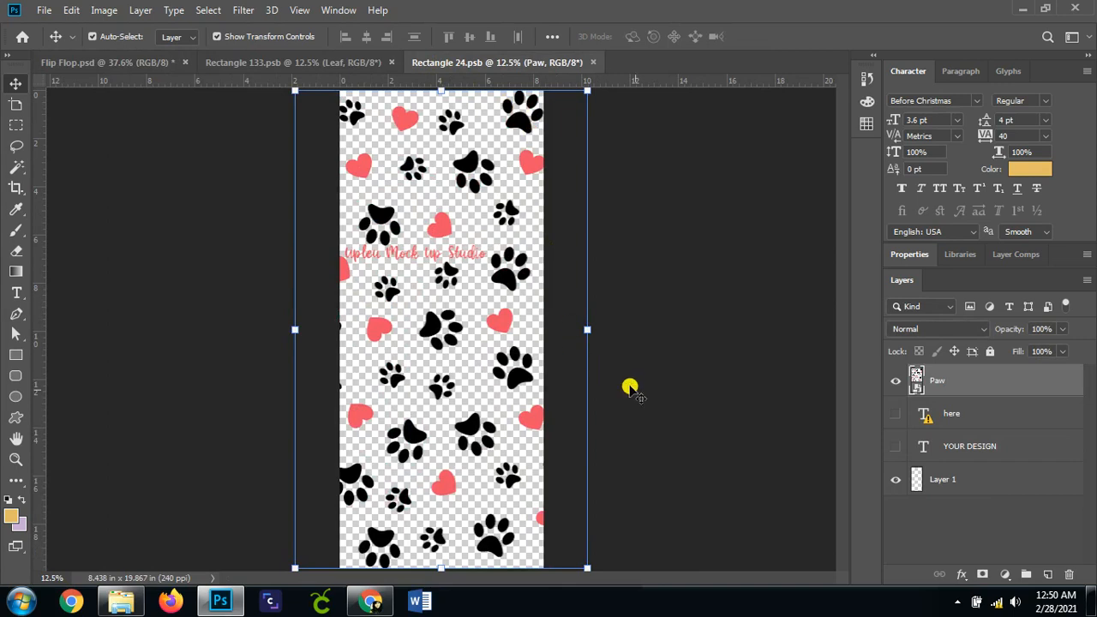
{"action": "left_click", "coordinate": [897, 384]}
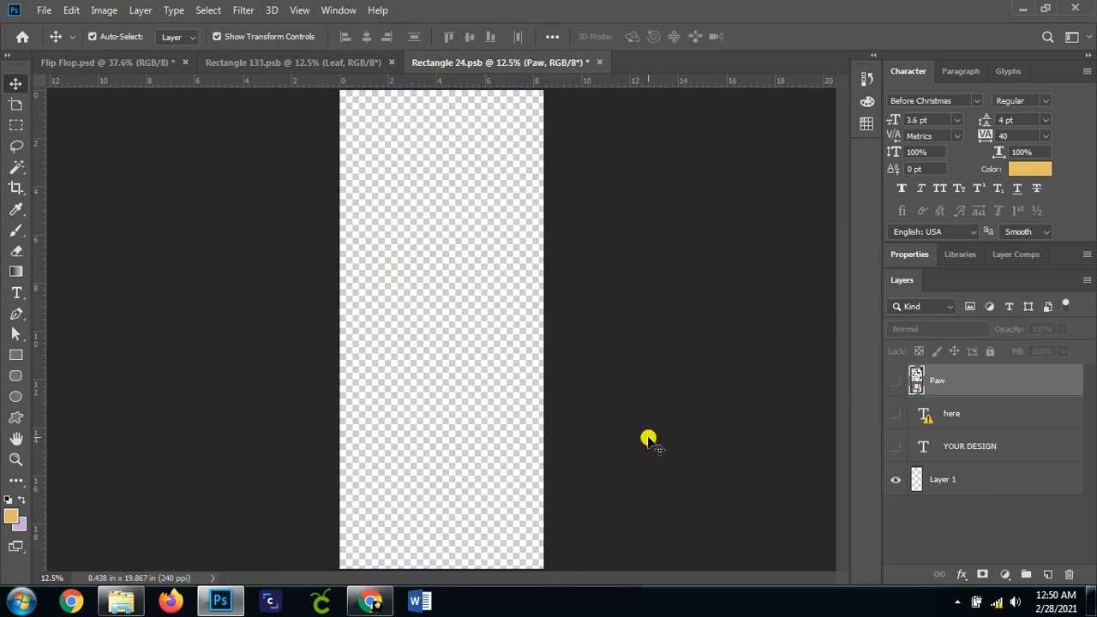
{"action": "left_click", "coordinate": [121, 602]}
{"action": "left_click_drag", "start_coordinate": [1036, 113], "coordinate": [475, 343]}
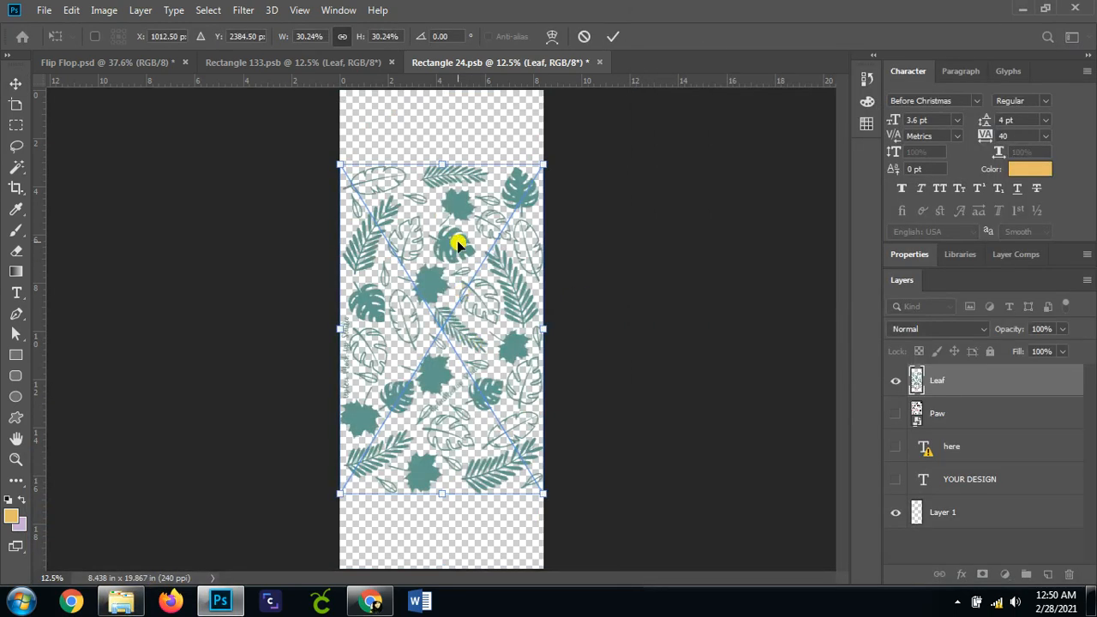
- Enlarge the placed Leaf pattern in Rectangle 24.psb to the full canvas height, and apply the transform
{"action": "left_click_drag", "start_coordinate": [442, 166], "coordinate": [442, 134]}
{"action": "left_click_drag", "start_coordinate": [445, 105], "coordinate": [444, 91]}
{"action": "left_click_drag", "start_coordinate": [442, 491], "coordinate": [443, 566]}
{"action": "key", "text": "Return"}
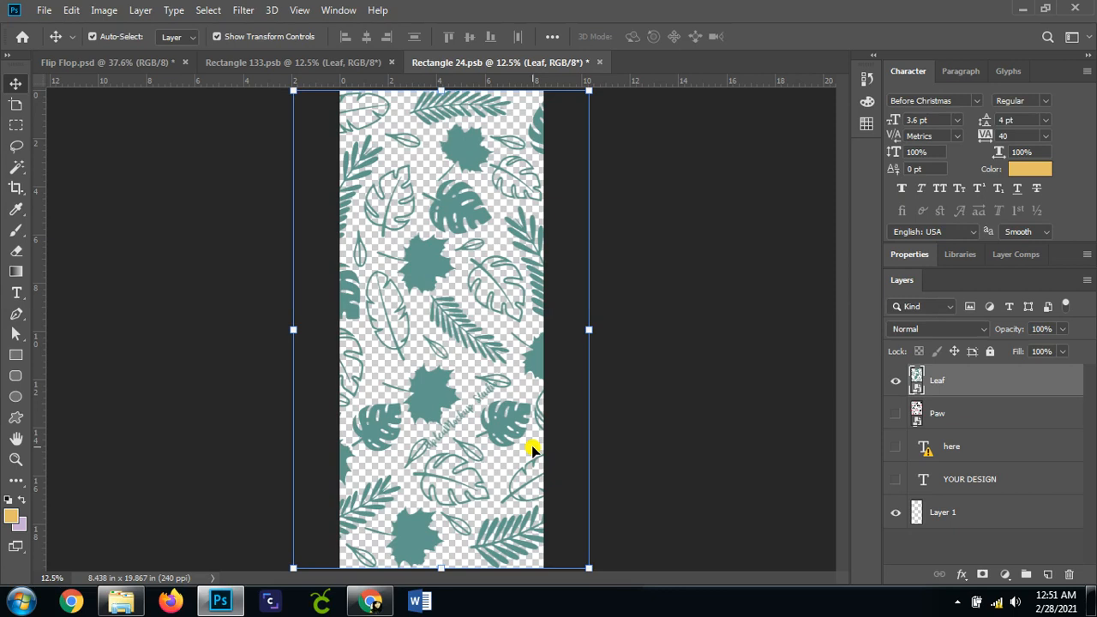
- Save the right flip-flop's smart object and collapse the Your Design Here groups in Flip Flop.psd
{"action": "key", "text": "ctrl+s"}
{"action": "left_click", "coordinate": [159, 62]}
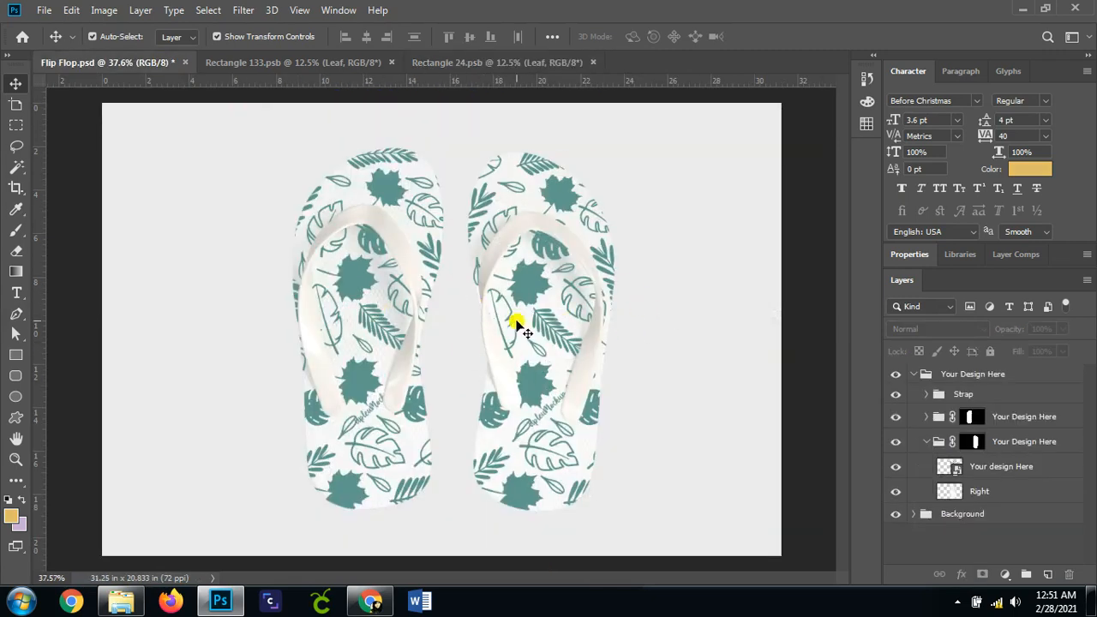
{"action": "left_click", "coordinate": [928, 442]}
{"action": "left_click", "coordinate": [914, 374]}
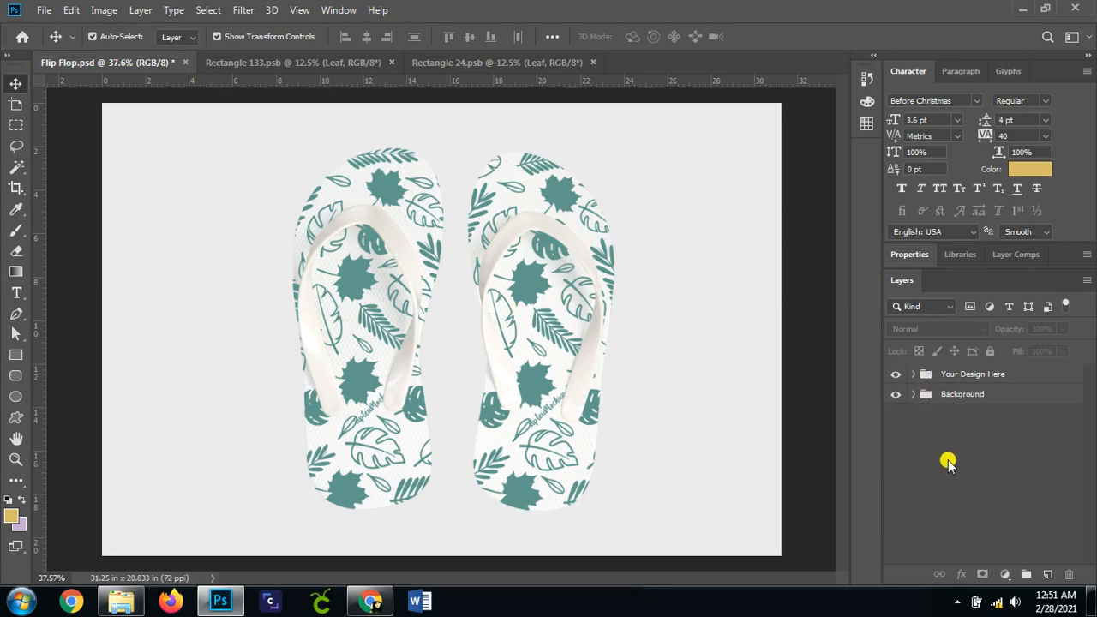
- Expand the Background group and hide its Solid Color layer
{"action": "left_click", "coordinate": [913, 397]}
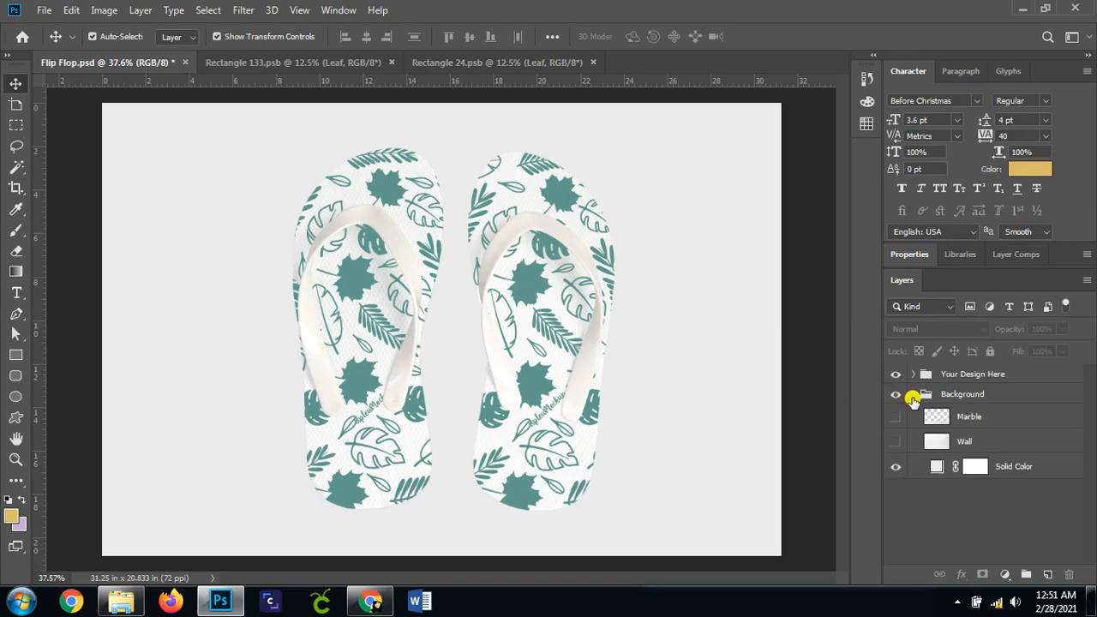
{"action": "left_click", "coordinate": [896, 468]}
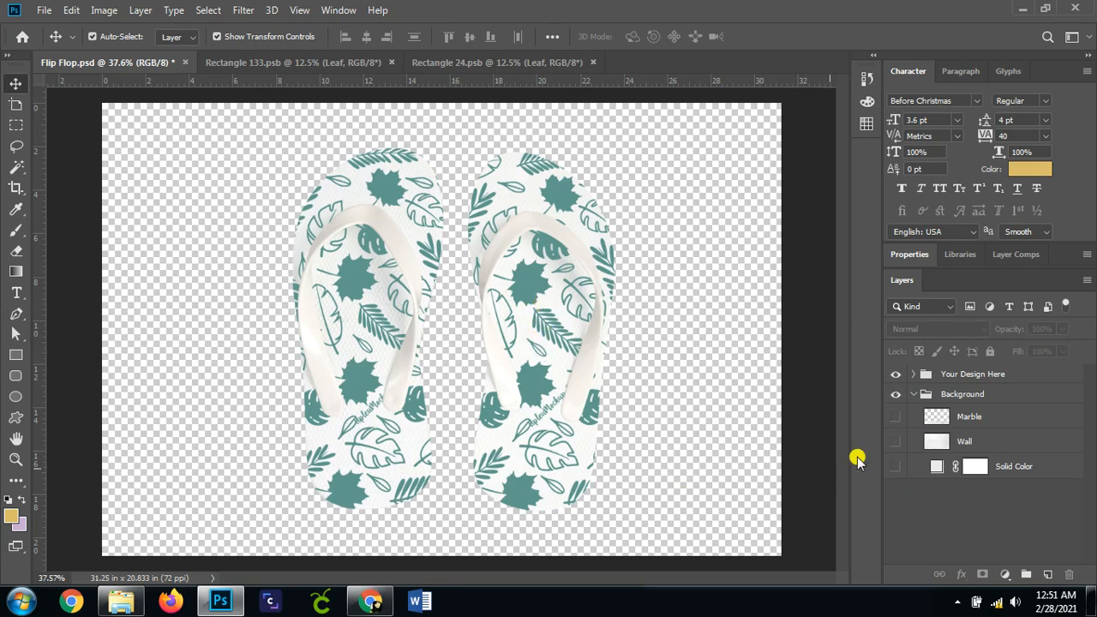
- Preview the Marble and Wall background layers behind the flip-flops, and hide both again
{"action": "left_click", "coordinate": [895, 417]}
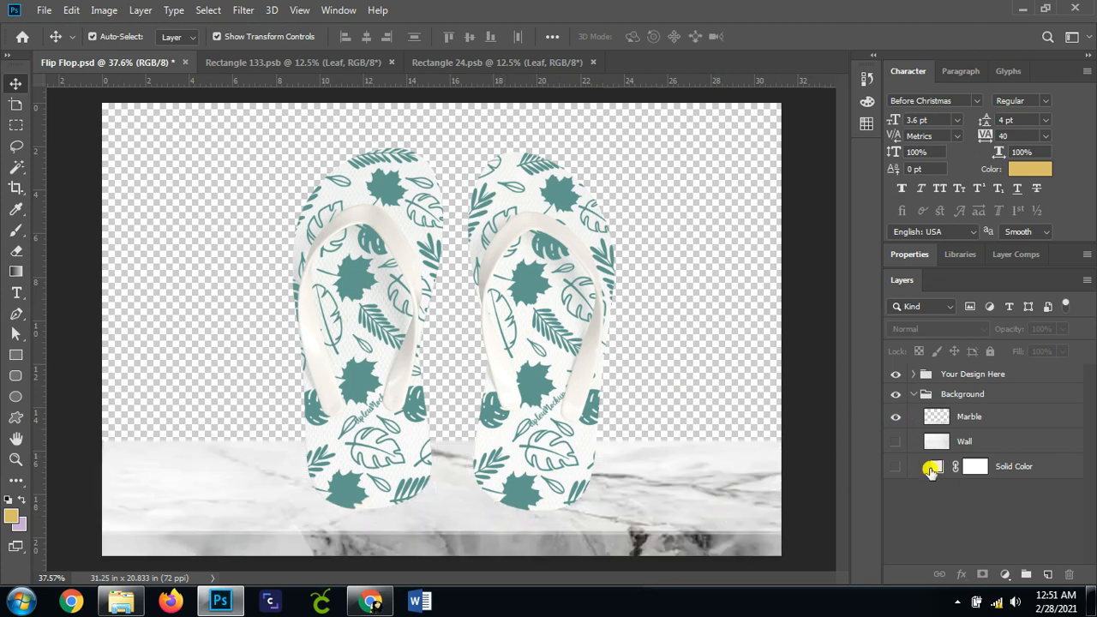
{"action": "left_click", "coordinate": [896, 442]}
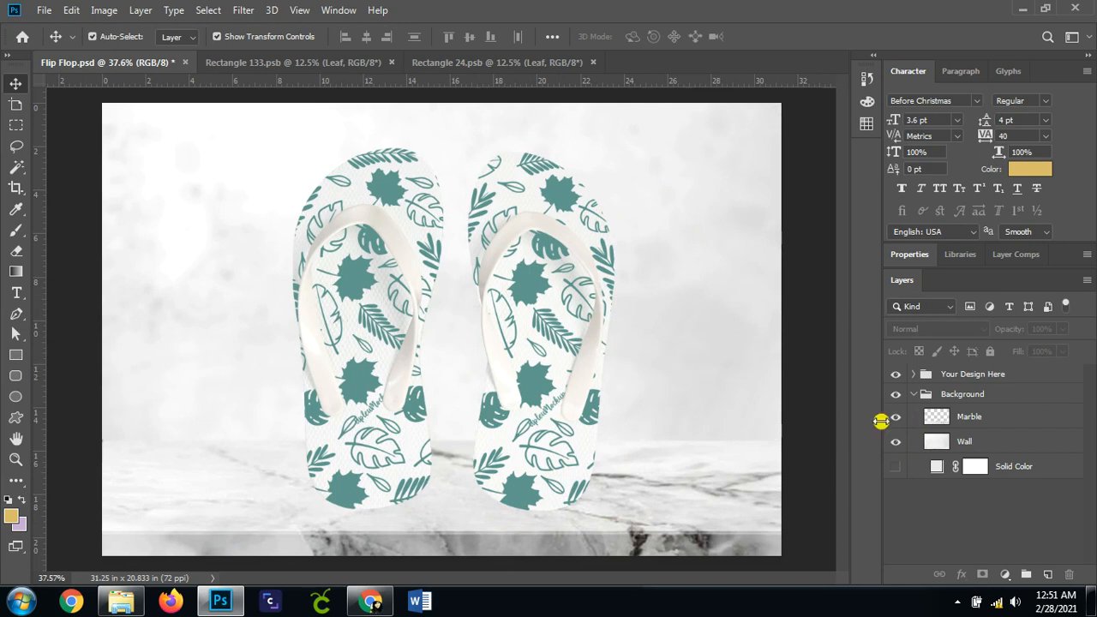
{"action": "left_click", "coordinate": [897, 417]}
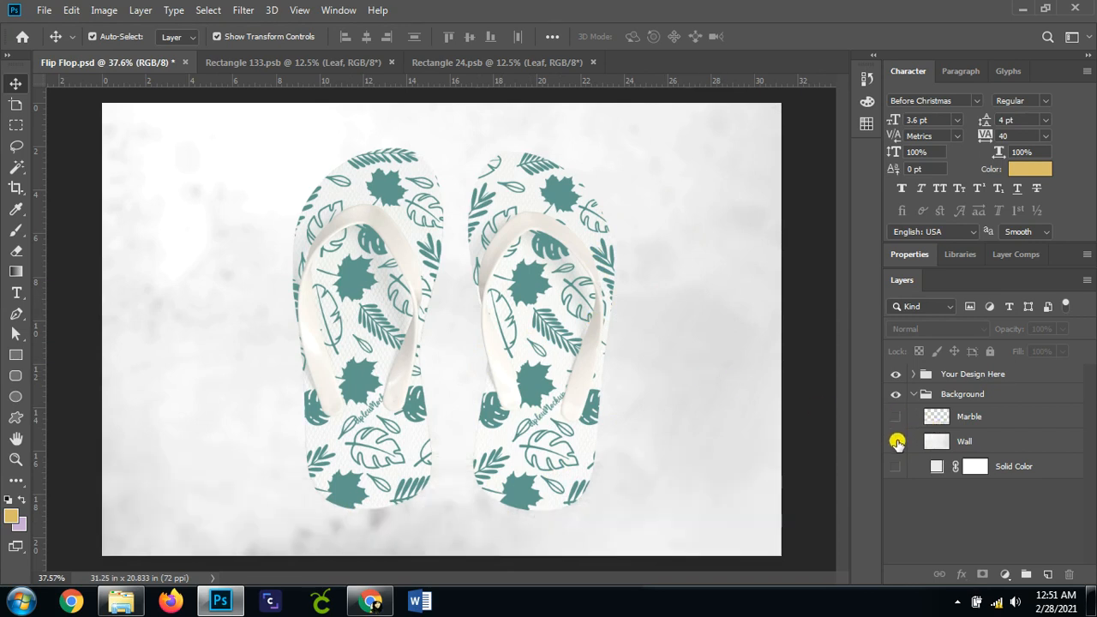
{"action": "left_click", "coordinate": [897, 442]}
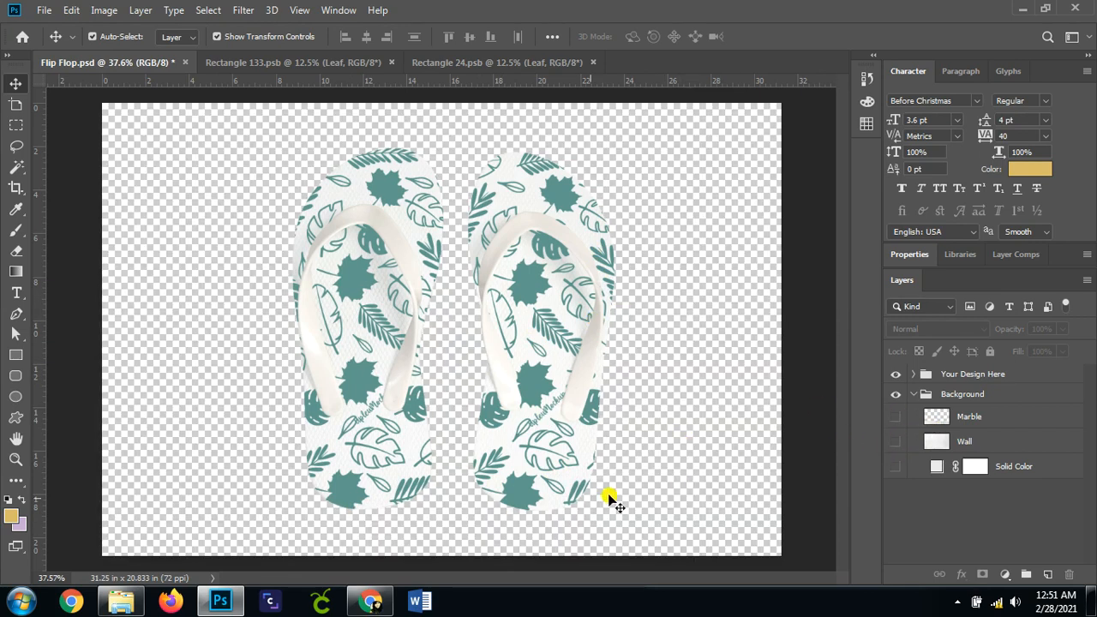
- Place the Sand 2 image in Flip Flop.psd and scale it to about 86.8% so it fills the canvas width
{"action": "left_click", "coordinate": [125, 600]}
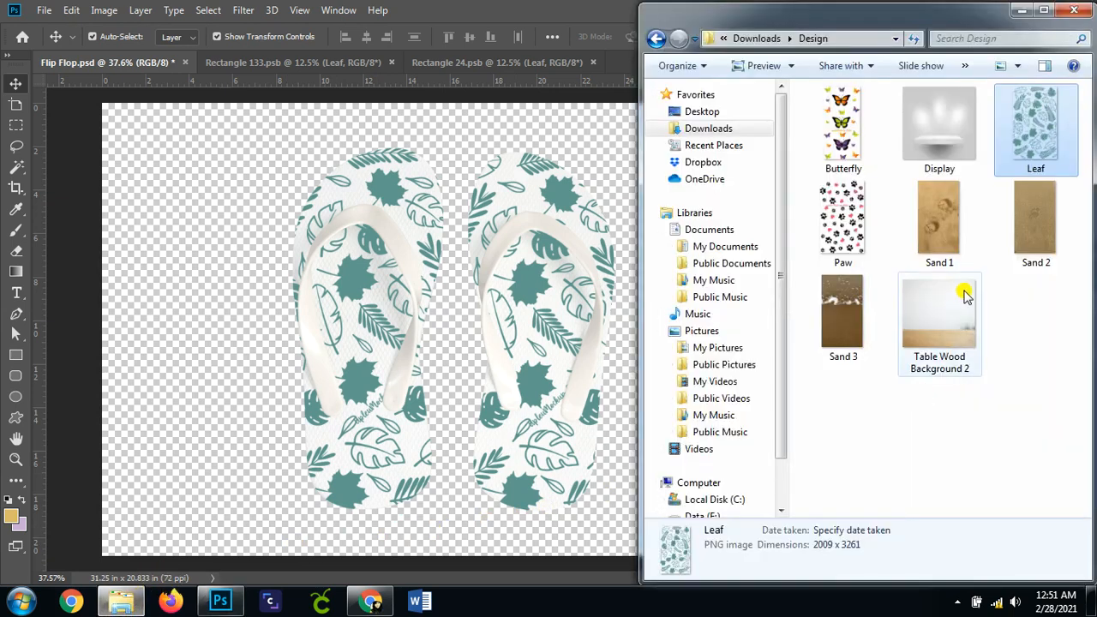
{"action": "left_click", "coordinate": [1039, 233]}
{"action": "left_click_drag", "start_coordinate": [1039, 234], "coordinate": [462, 409]}
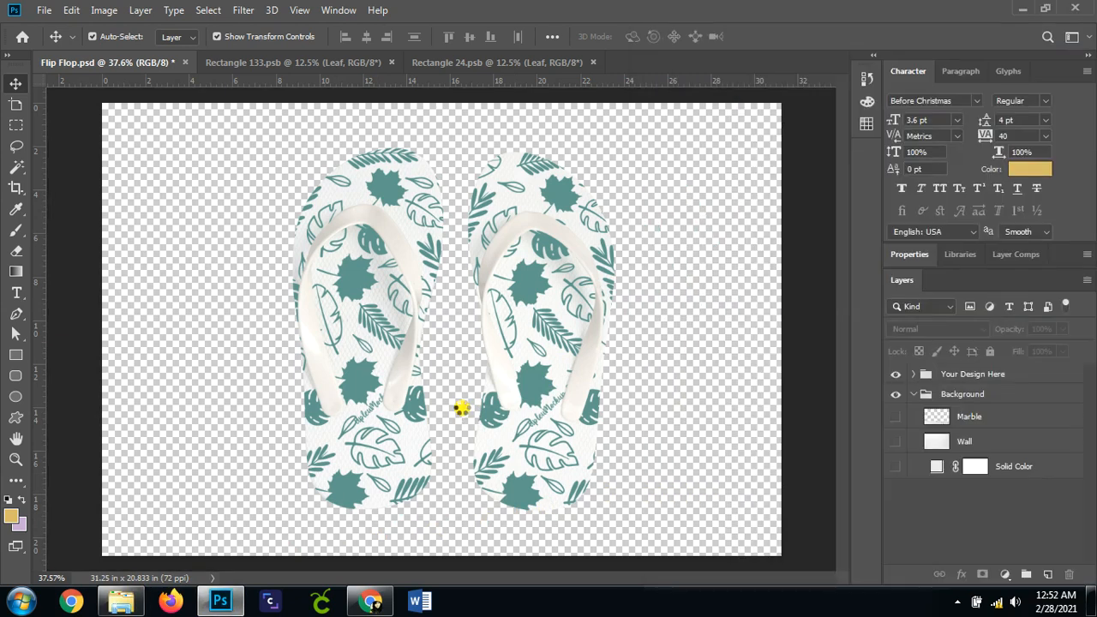
{"action": "left_click_drag", "start_coordinate": [571, 332], "coordinate": [787, 336]}
{"action": "left_click_drag", "start_coordinate": [314, 329], "coordinate": [102, 342]}
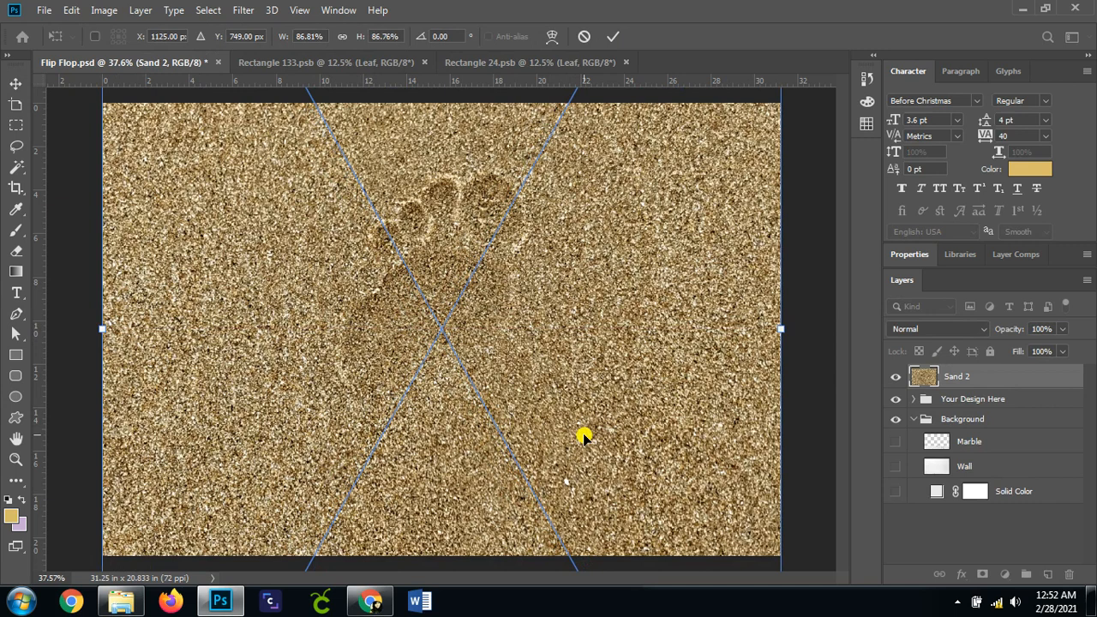
{"action": "key", "text": "Return"}
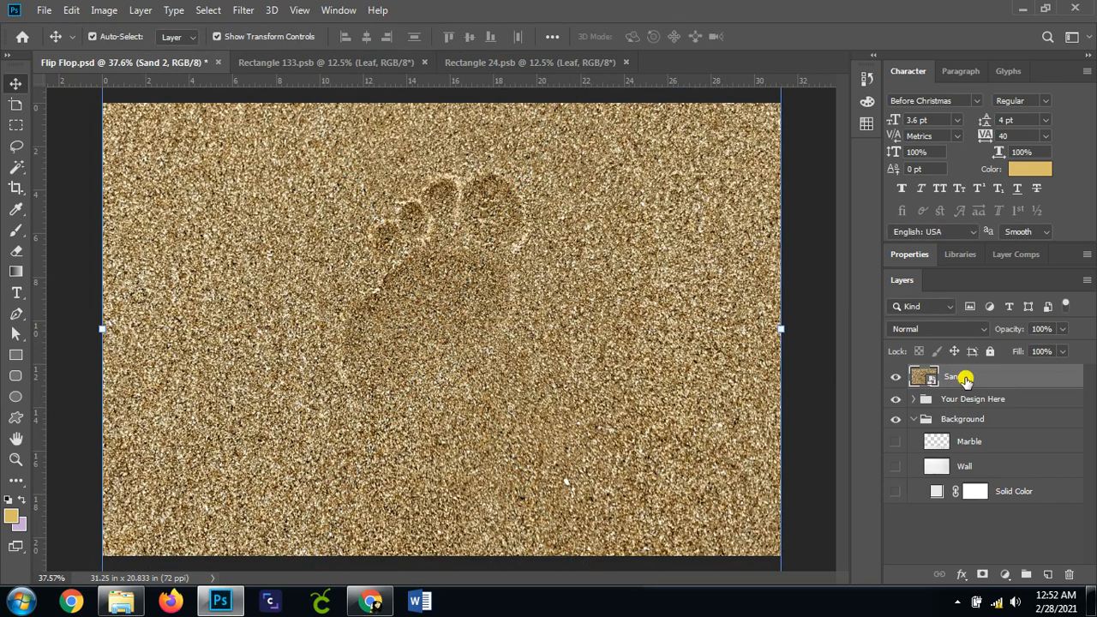
- Move the Sand 2 layer below the Background group, behind the flip-flops, and collapse that group
{"action": "left_click_drag", "start_coordinate": [963, 380], "coordinate": [974, 514]}
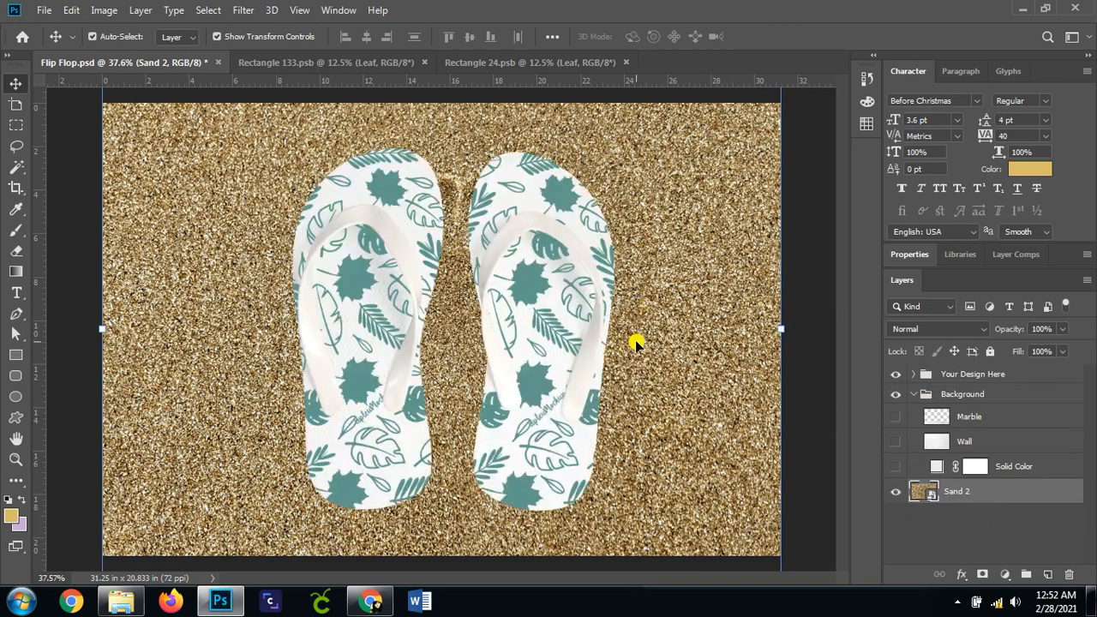
{"action": "left_click", "coordinate": [910, 395]}
{"action": "left_click", "coordinate": [964, 535]}
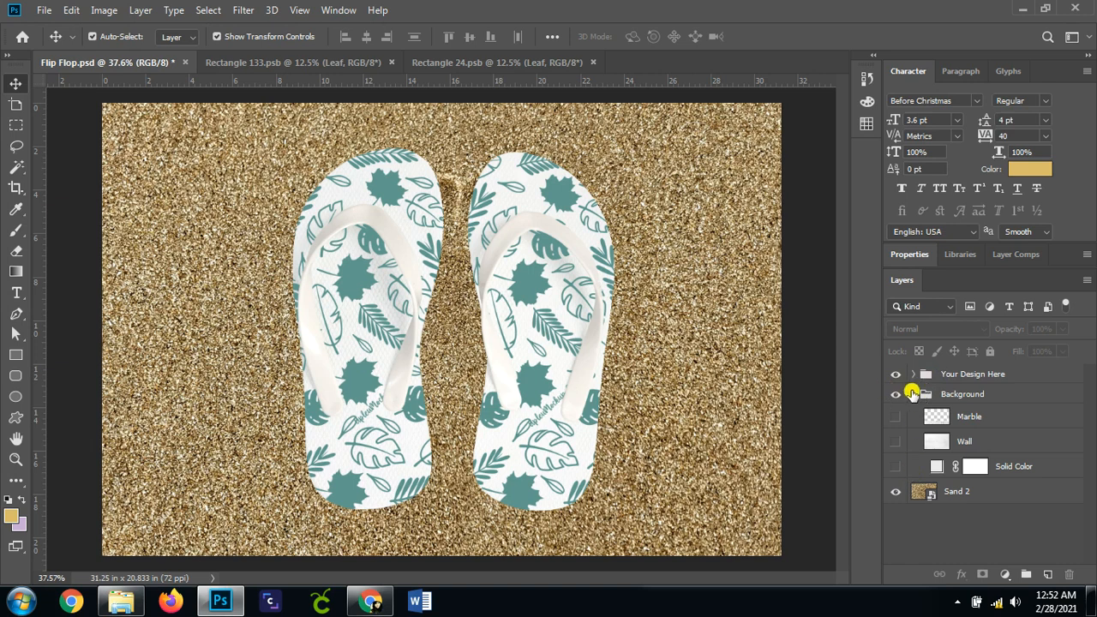
{"action": "left_click", "coordinate": [913, 393]}
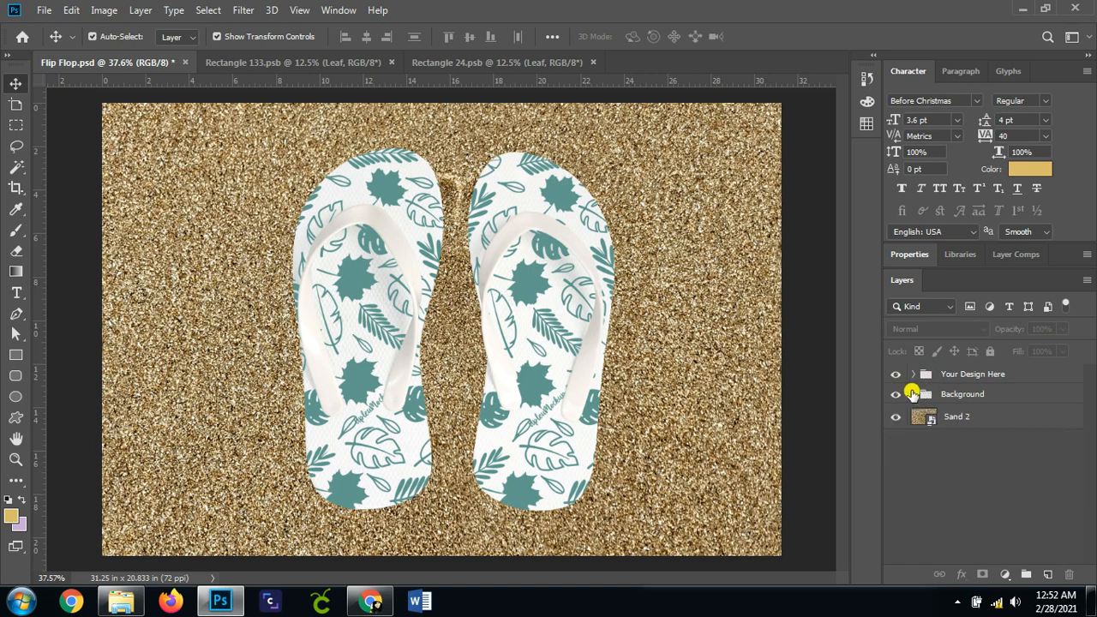
- Move the Your Design Here group toward the lower right corner of the sand image, and deselect it
{"action": "left_click", "coordinate": [975, 372]}
{"action": "key", "text": "ctrl"}
{"action": "left_click_drag", "start_coordinate": [513, 287], "coordinate": [661, 314]}
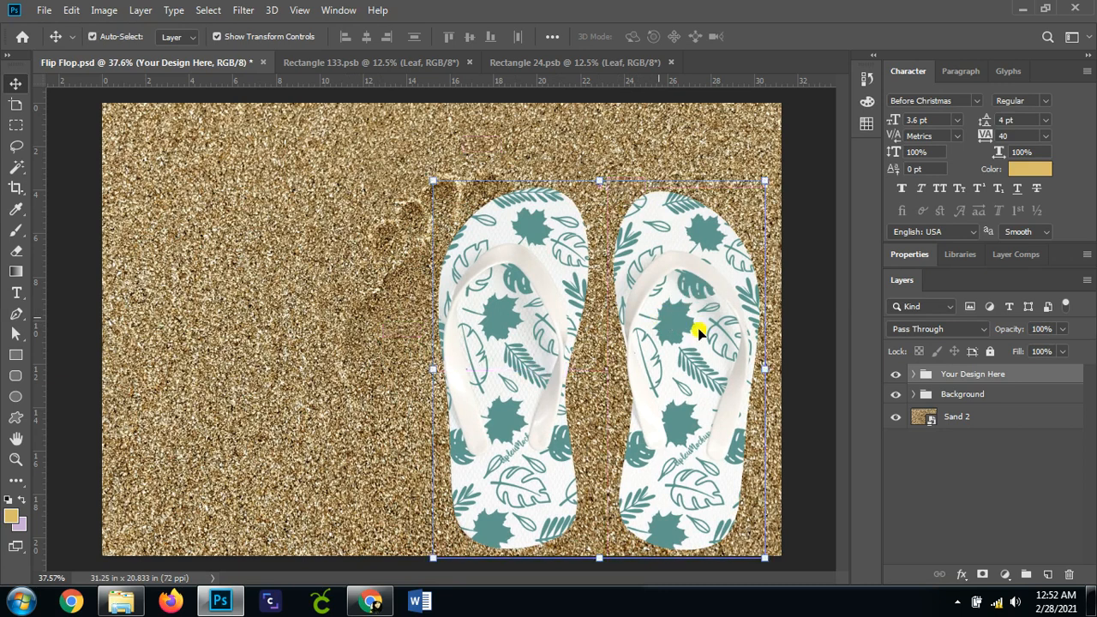
{"action": "left_click", "coordinate": [798, 300]}
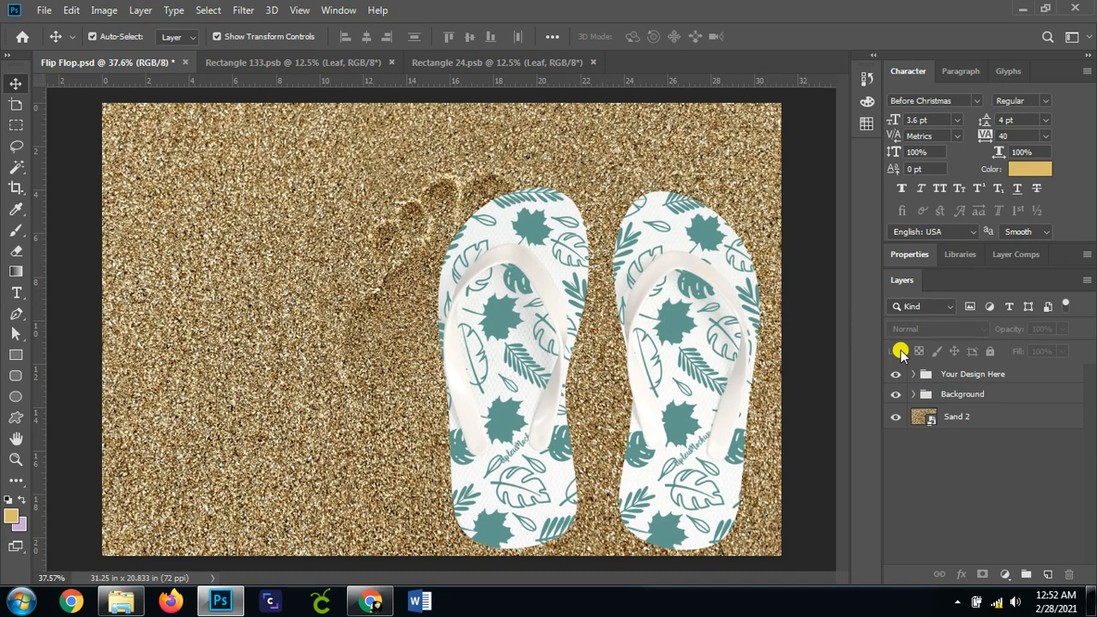
- Move the Your Design Here group back to about the horizontal centre of the canvas, over the footprint in the sand
{"action": "left_click", "coordinate": [958, 374]}
{"action": "key", "text": "ctrl"}
{"action": "left_click_drag", "start_coordinate": [562, 232], "coordinate": [462, 241]}
{"action": "key", "text": "ctrl"}
{"action": "left_click", "coordinate": [692, 319]}
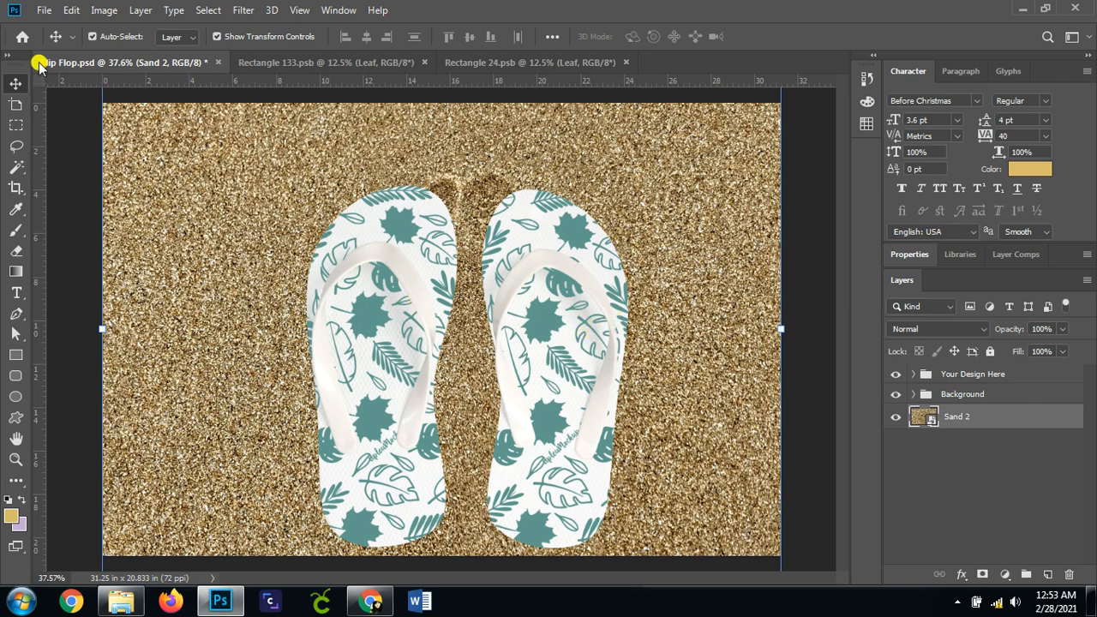
- Export the mockup as a JPG at 100% quality and 2250 x 1500 px, named Flip Flop, into the PMJ - 03. Flip Flop folder
{"action": "left_click", "coordinate": [40, 11]}
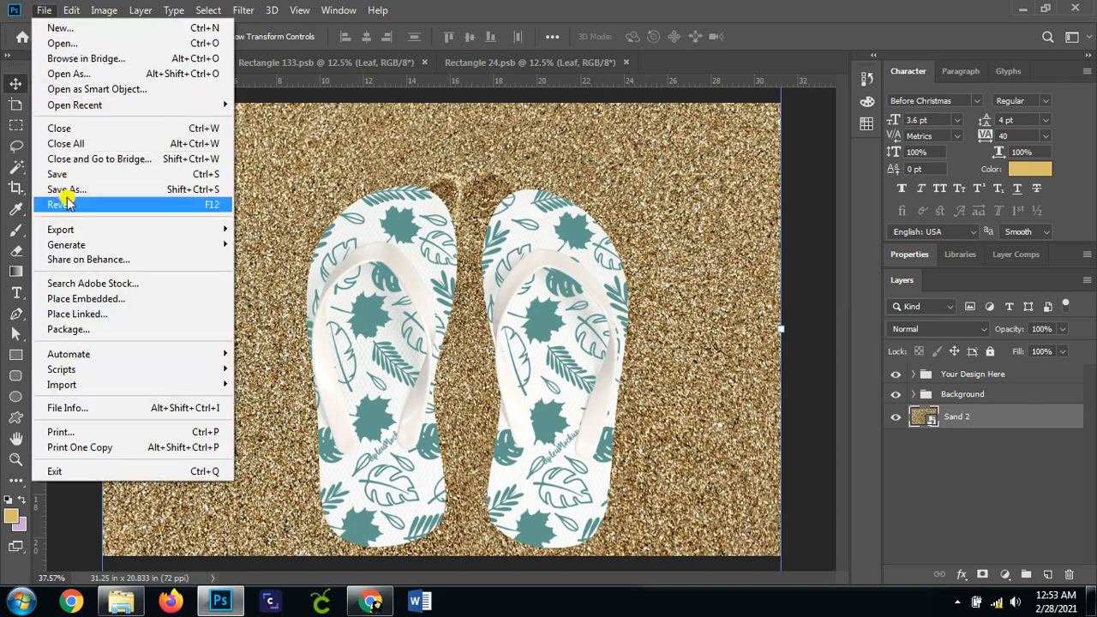
{"action": "mouse_move", "coordinate": [74, 229]}
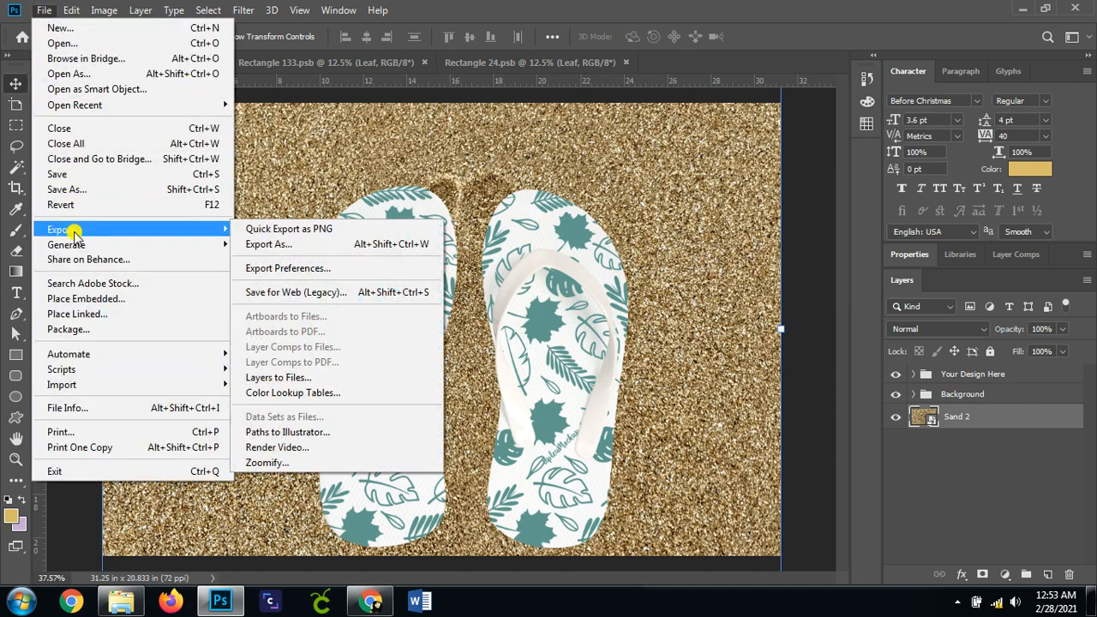
{"action": "left_click", "coordinate": [266, 244]}
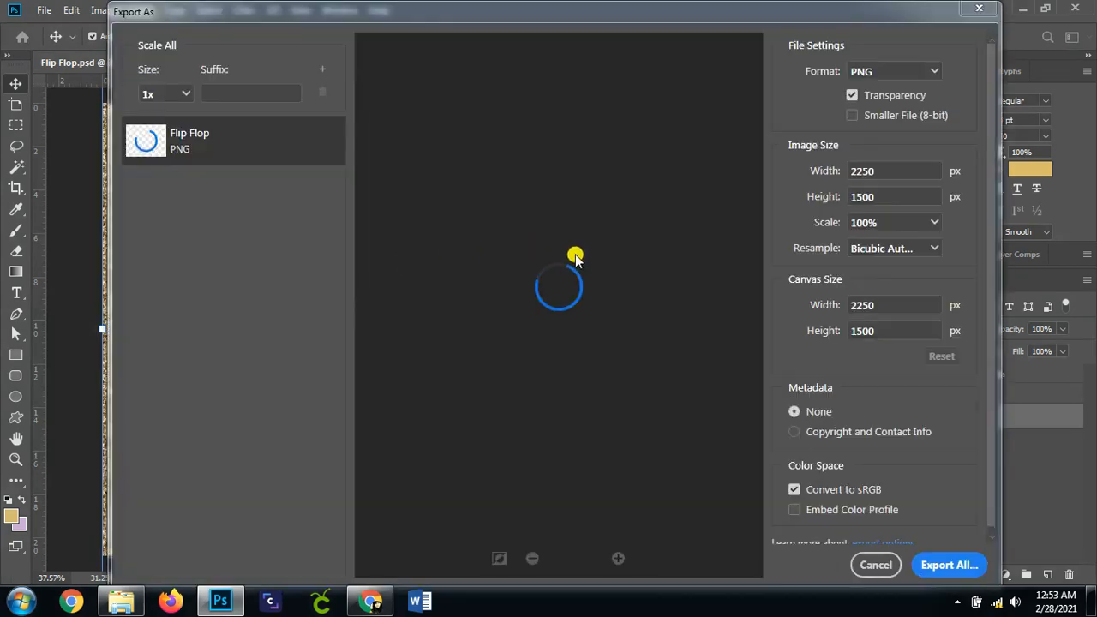
{"action": "left_click", "coordinate": [914, 77]}
{"action": "left_click", "coordinate": [885, 112]}
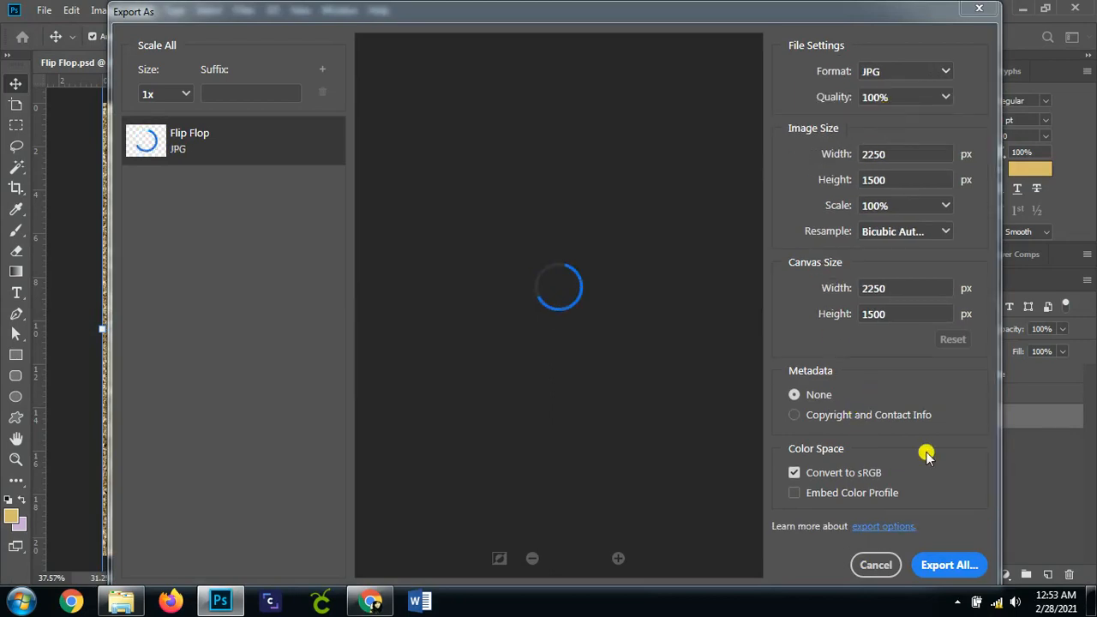
{"action": "left_click", "coordinate": [957, 574]}
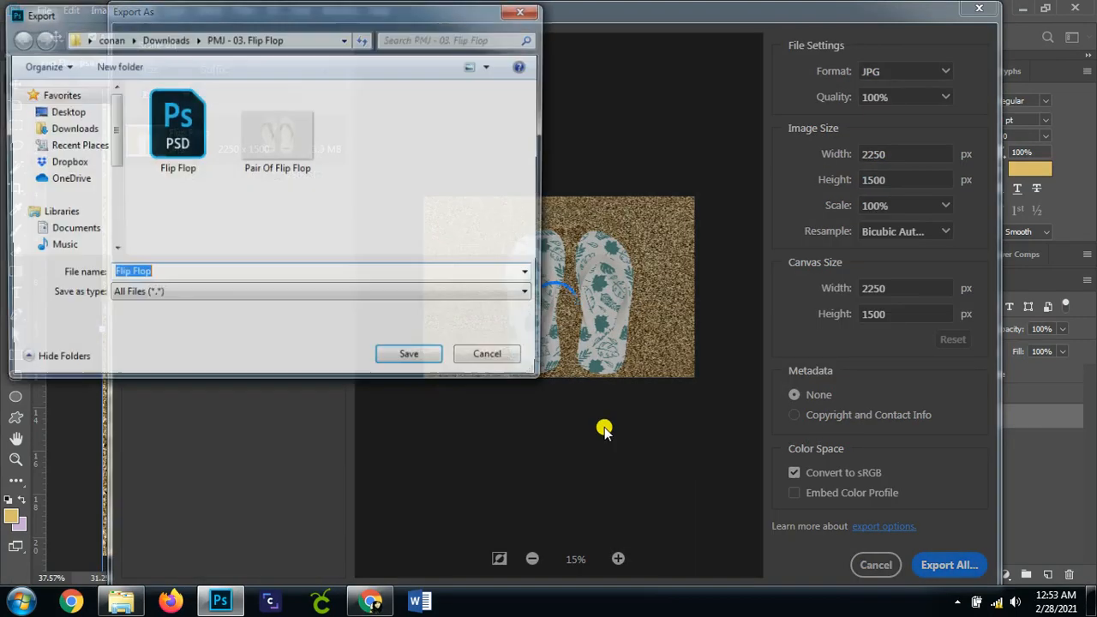
{"action": "left_click", "coordinate": [407, 359]}
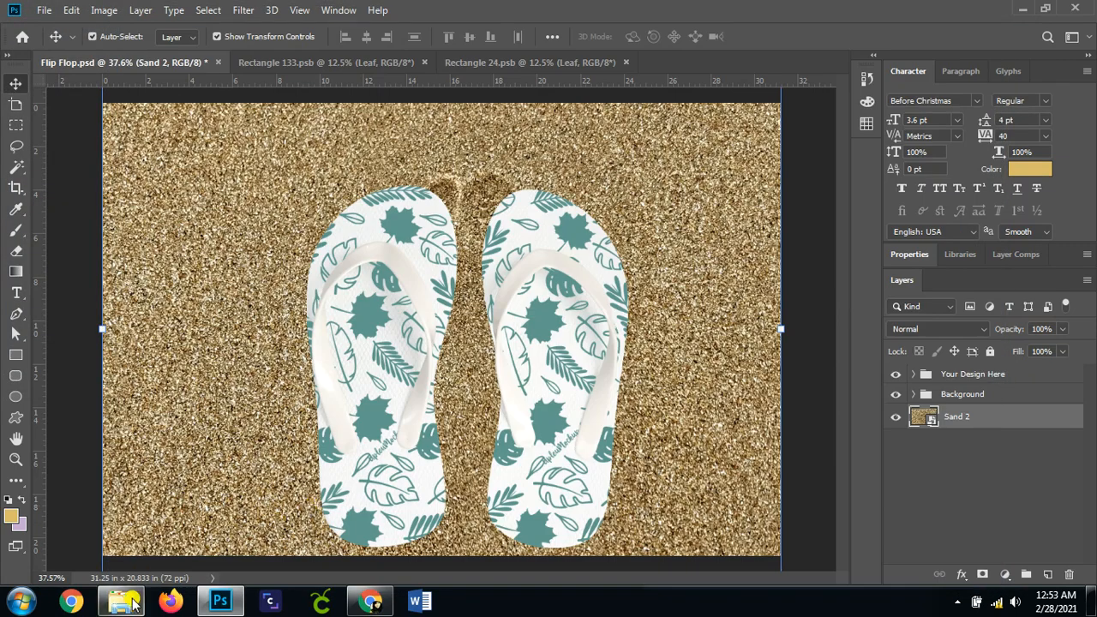
- Check the exported Flip Flop image from the PMJ - 03. Flip Flop folder in the photo viewer, and return to Photoshop
{"action": "left_click", "coordinate": [133, 604]}
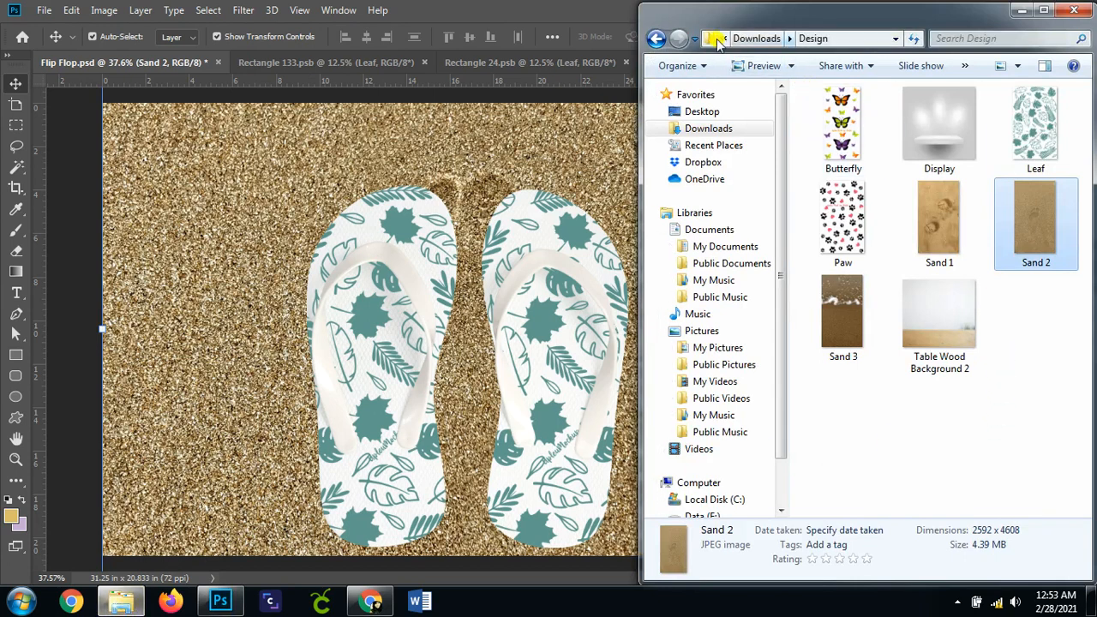
{"action": "left_click", "coordinate": [655, 38]}
{"action": "double_click", "coordinate": [873, 147]}
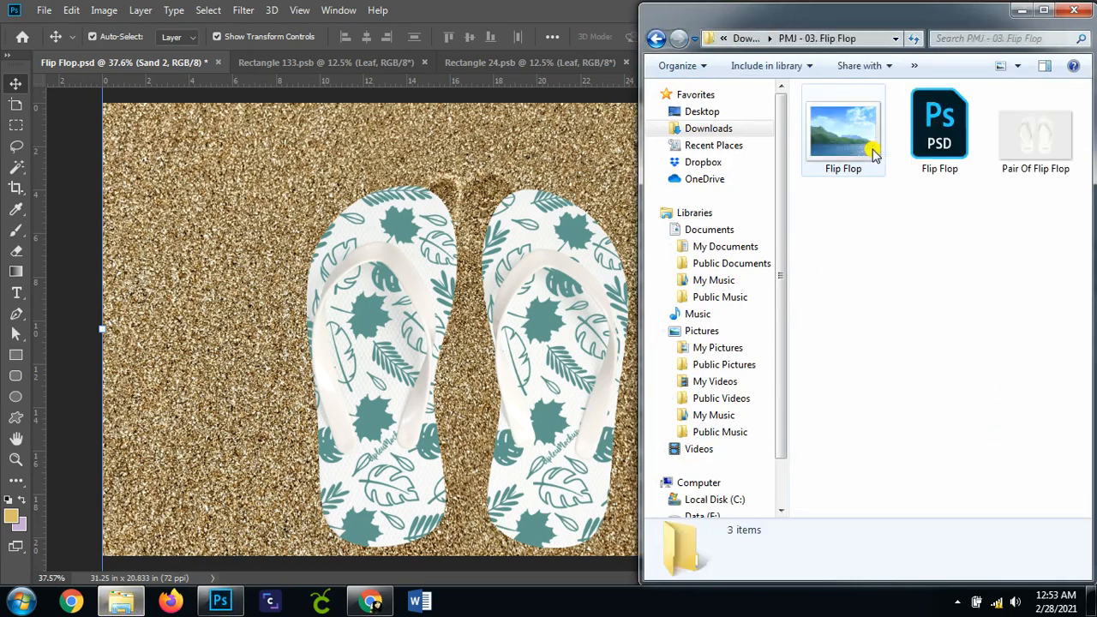
{"action": "left_click", "coordinate": [880, 146]}
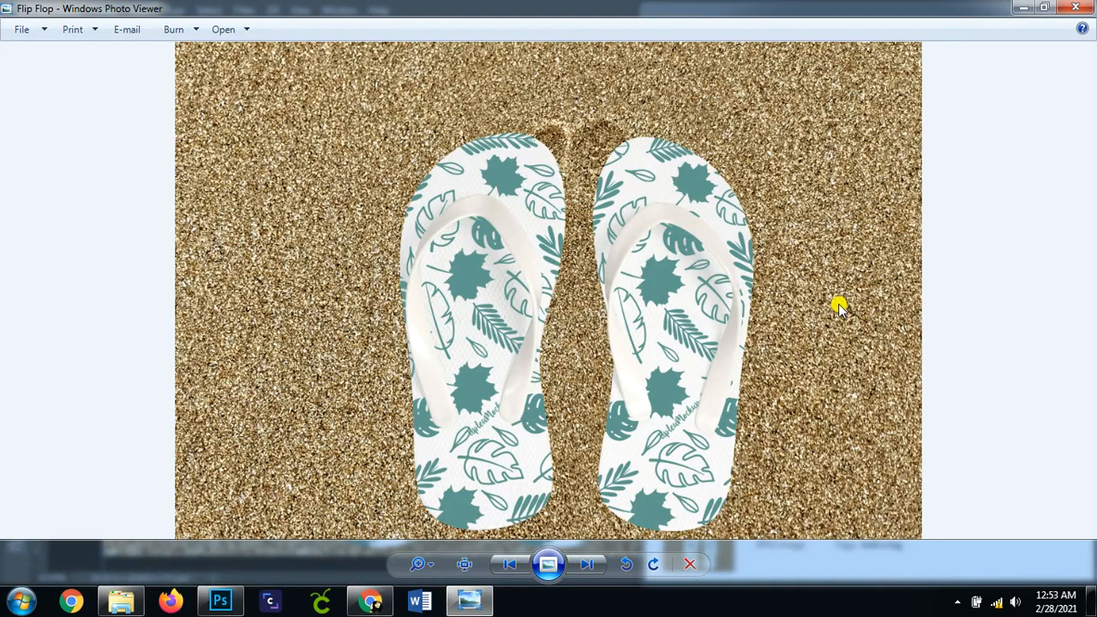
{"action": "left_click", "coordinate": [1076, 8]}
{"action": "left_click", "coordinate": [341, 168]}
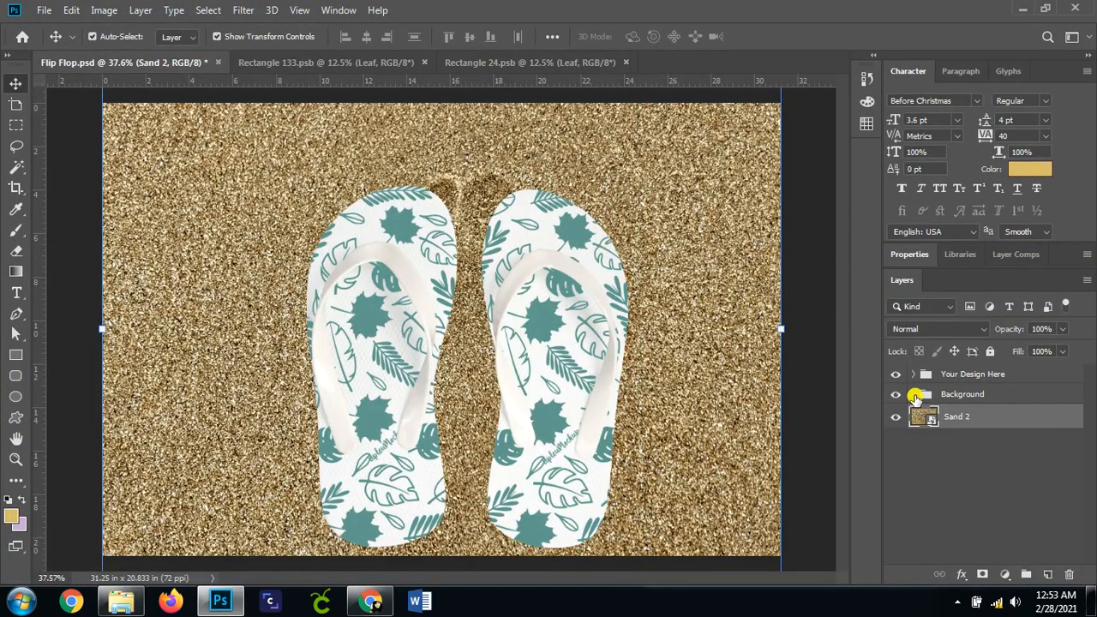
- Hide the Sand 2 layer and place the Sand 3 image from the Design folder in Flip Flop.psd
{"action": "left_click", "coordinate": [914, 395]}
{"action": "left_click", "coordinate": [895, 493]}
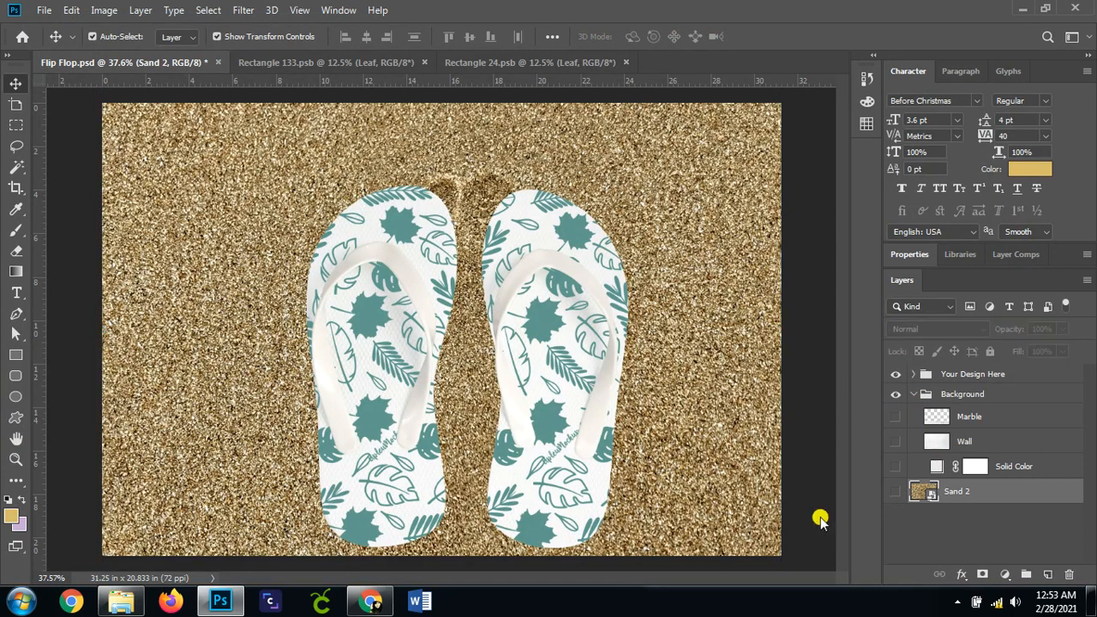
{"action": "left_click", "coordinate": [146, 604]}
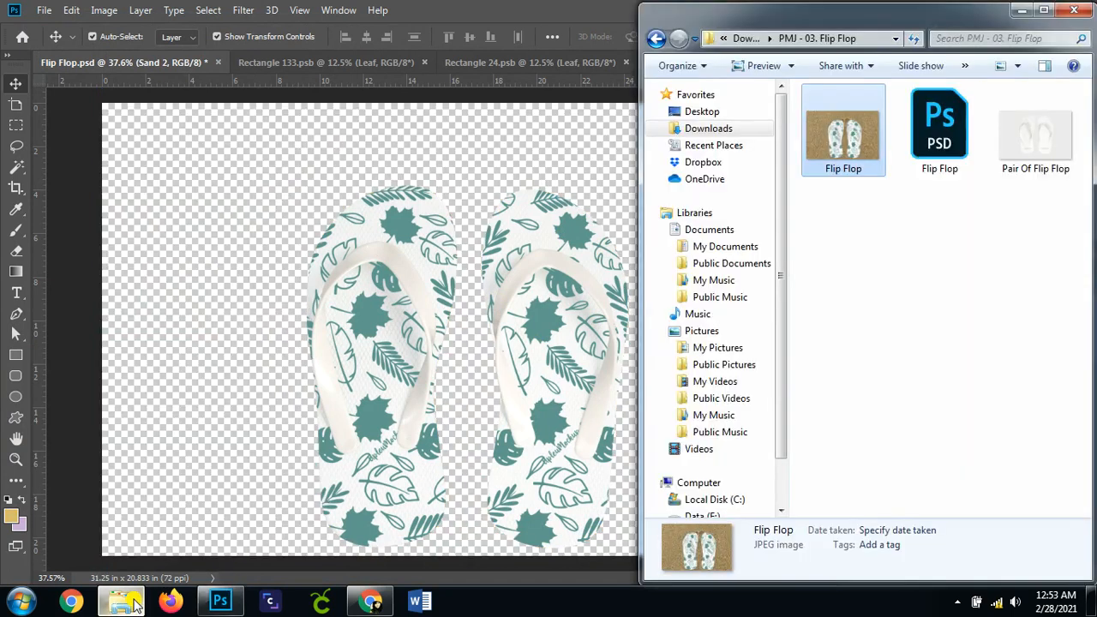
{"action": "left_click", "coordinate": [652, 38]}
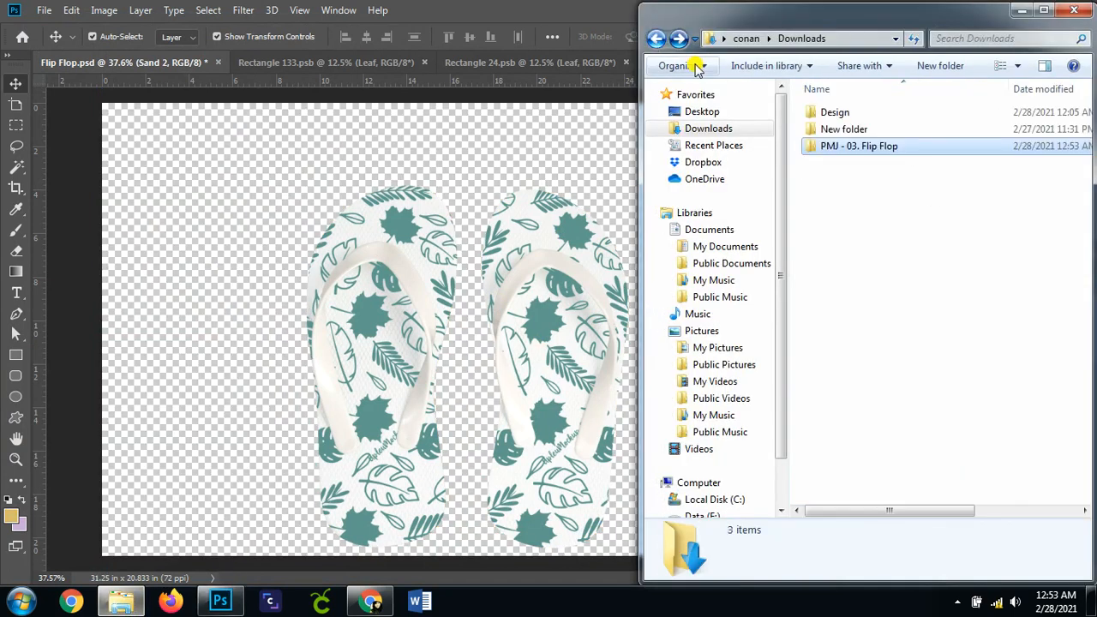
{"action": "double_click", "coordinate": [834, 111]}
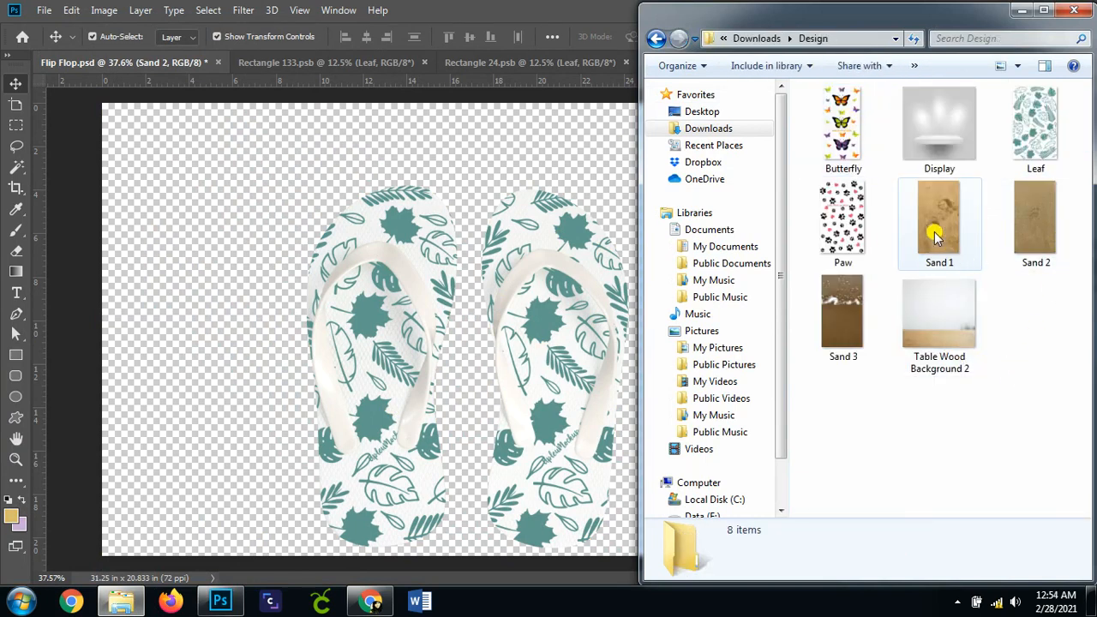
{"action": "left_click_drag", "start_coordinate": [836, 326], "coordinate": [283, 376]}
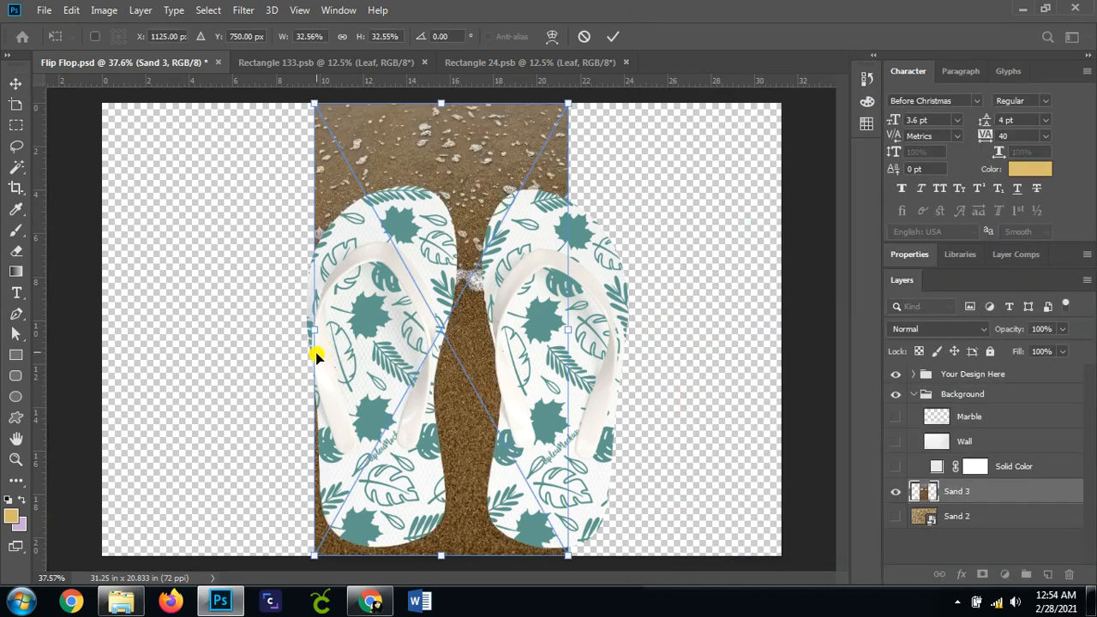
- Scale the Sand 3 image to about 86.8% to fill the canvas width and move it up so the sea foam lies above the flip-flops
{"action": "left_click_drag", "start_coordinate": [315, 331], "coordinate": [99, 342]}
{"action": "left_click_drag", "start_coordinate": [573, 327], "coordinate": [784, 331]}
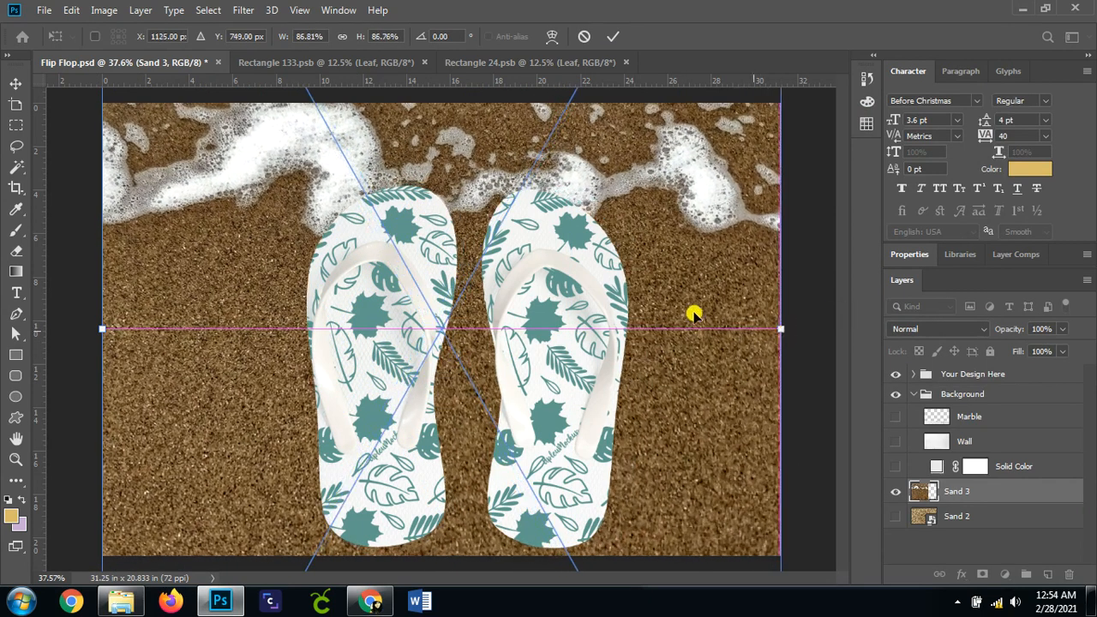
{"action": "left_click_drag", "start_coordinate": [657, 338], "coordinate": [654, 297]}
{"action": "left_click_drag", "start_coordinate": [654, 295], "coordinate": [654, 293]}
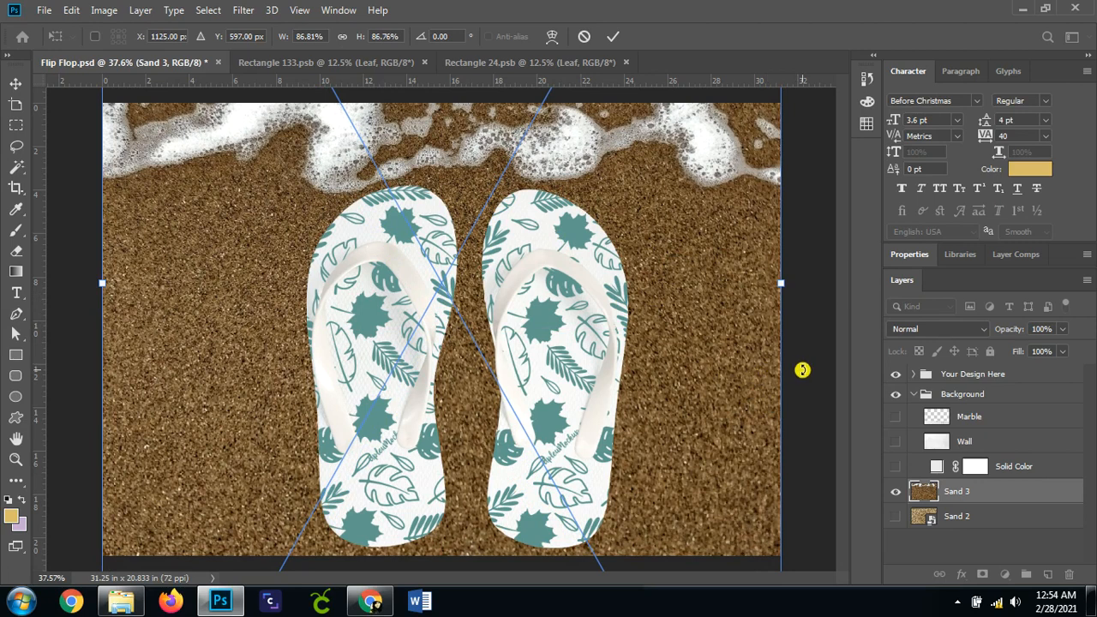
{"action": "key", "text": "Return"}
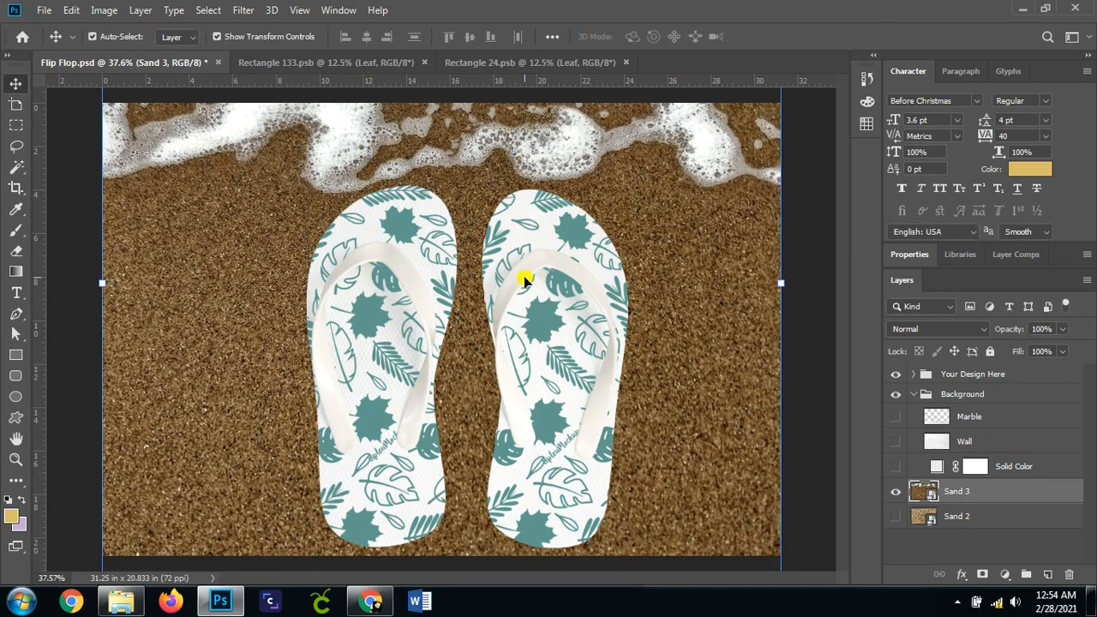
- Export the Sand 3 version as a 100% quality JPG named Flip Flop 2 into the PMJ - 03. Flip Flop folder
{"action": "left_click", "coordinate": [42, 11]}
{"action": "mouse_move", "coordinate": [80, 229]}
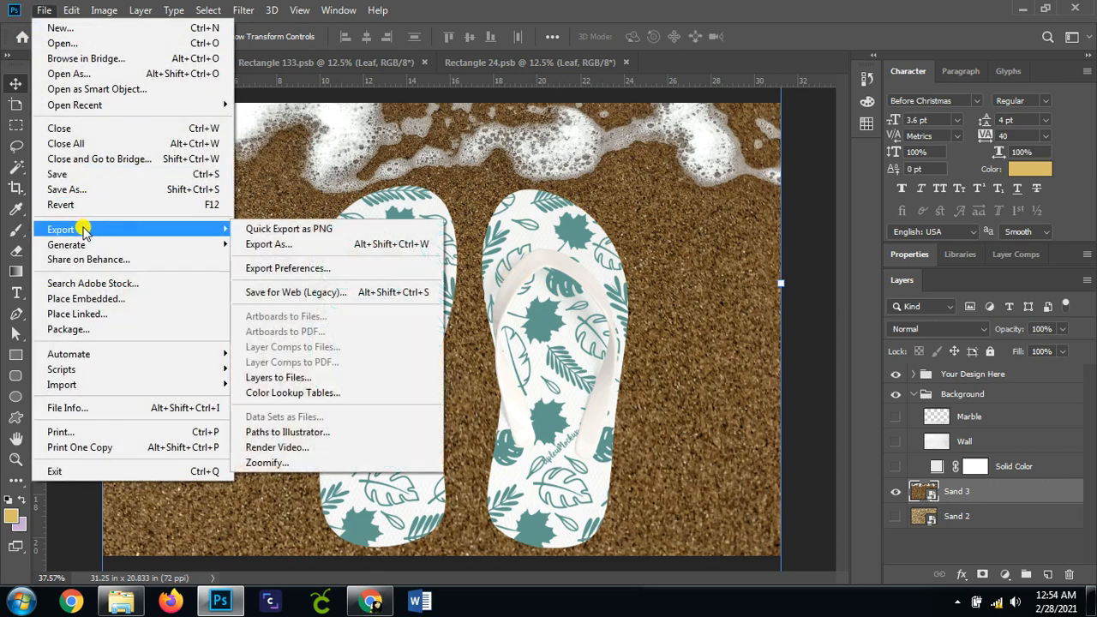
{"action": "left_click", "coordinate": [300, 246]}
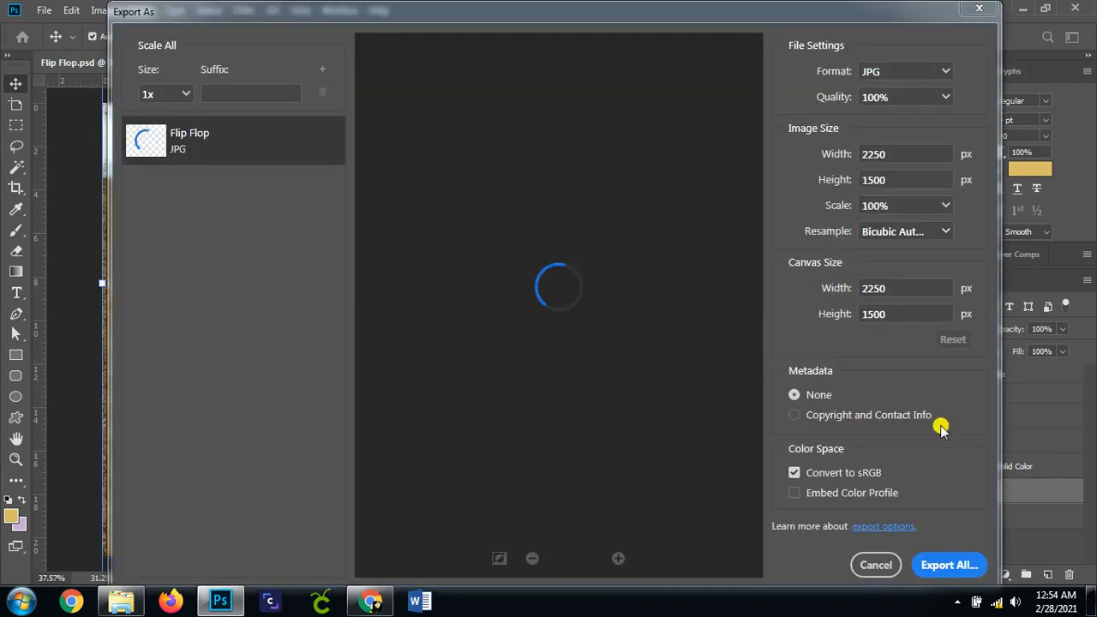
{"action": "left_click", "coordinate": [948, 563]}
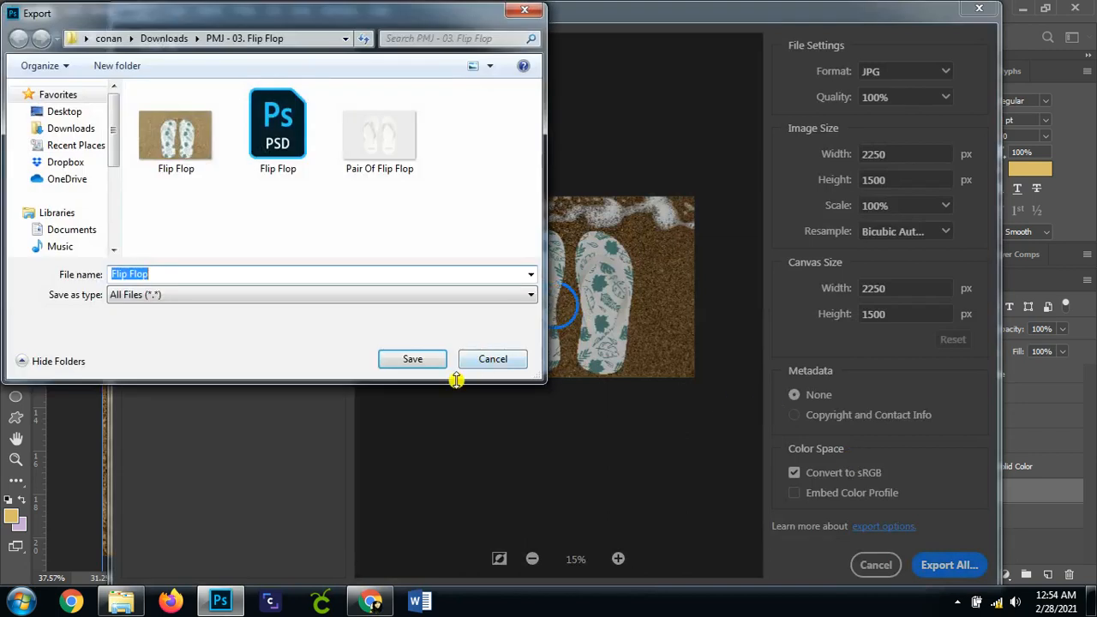
{"action": "left_click", "coordinate": [299, 273]}
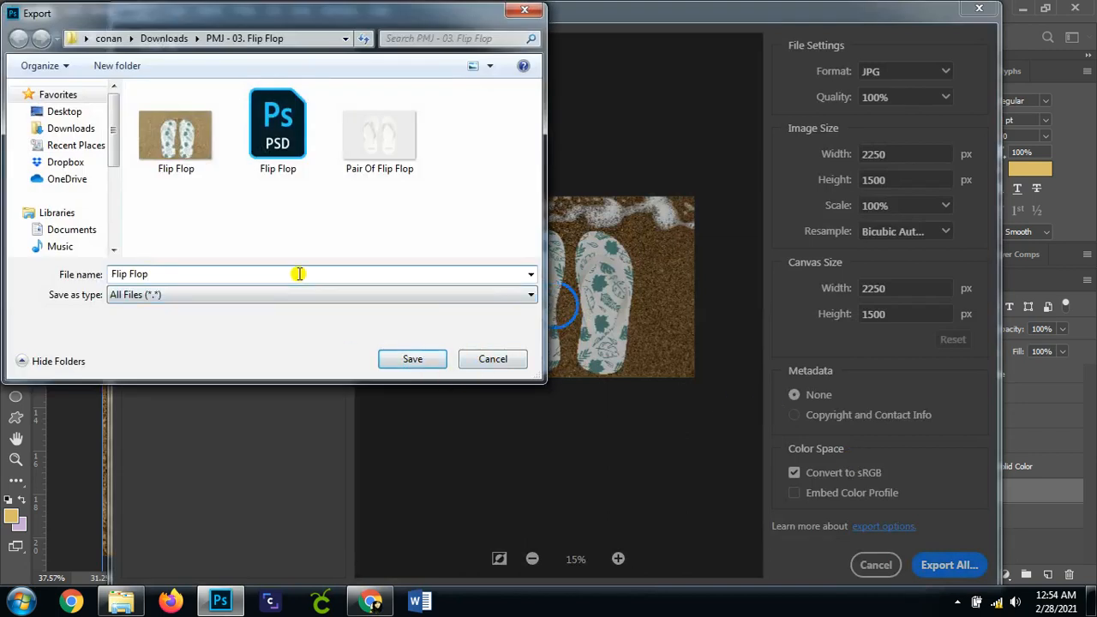
{"action": "key", "text": "Return"}
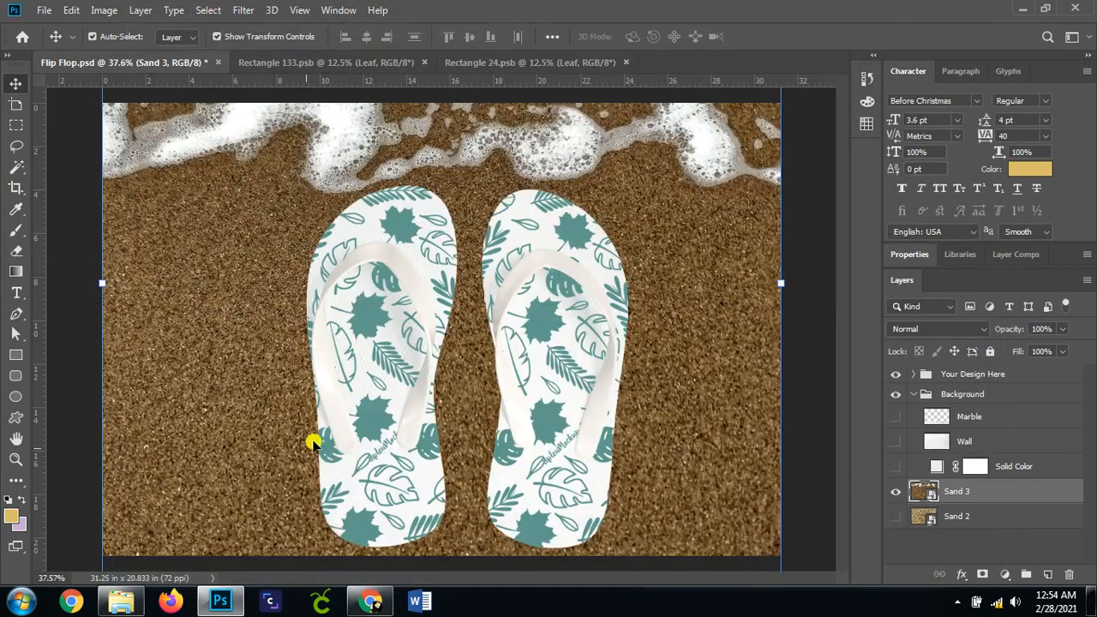
- Open the exported Flip Flop 2 and Flip Flop images in separate photo viewer windows and compare them side by side
{"action": "left_click", "coordinate": [121, 602]}
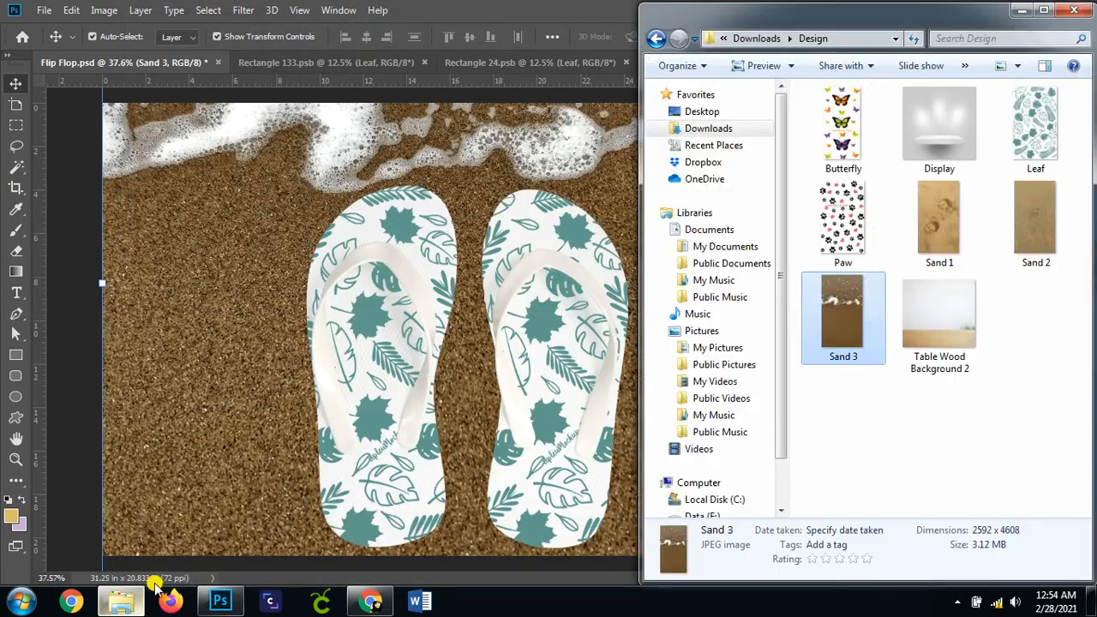
{"action": "left_click", "coordinate": [655, 40]}
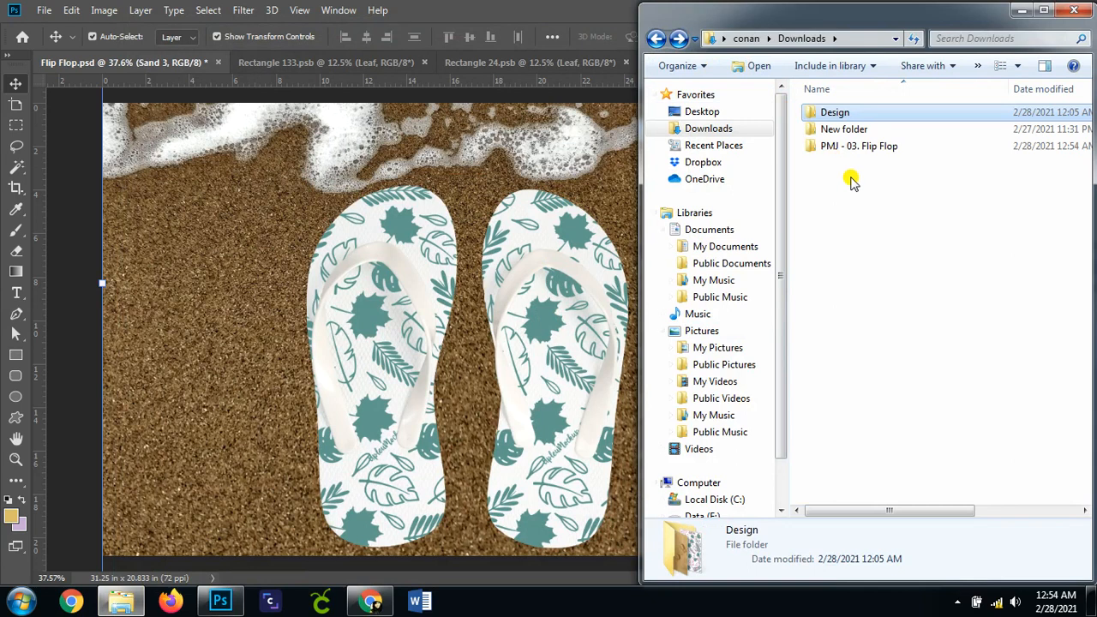
{"action": "double_click", "coordinate": [852, 146]}
{"action": "double_click", "coordinate": [848, 153]}
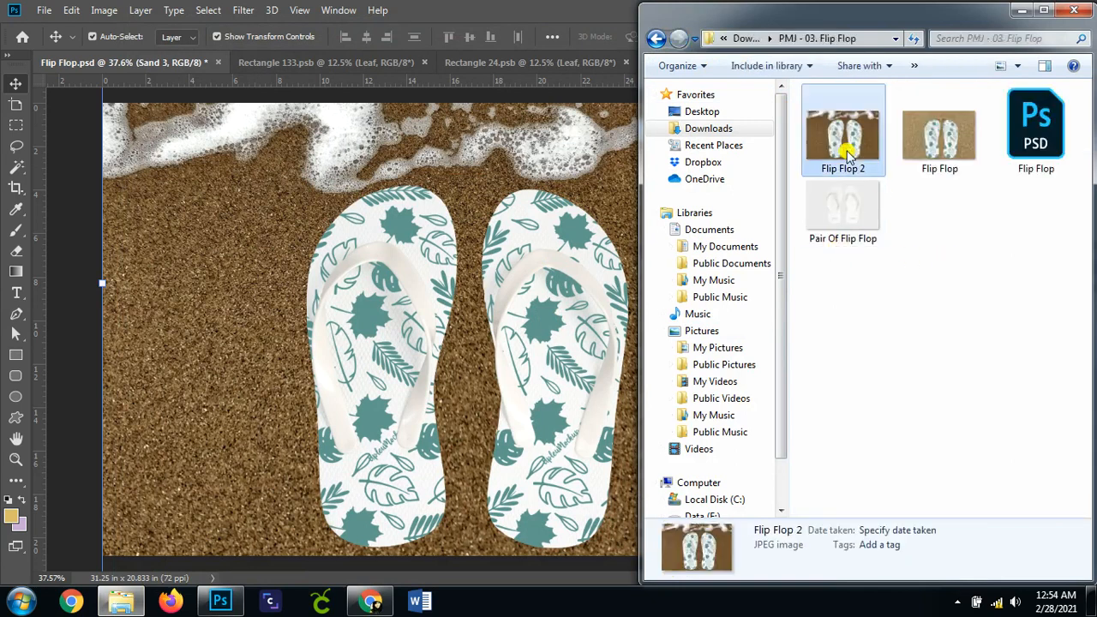
{"action": "left_click", "coordinate": [1046, 7]}
{"action": "double_click", "coordinate": [917, 133]}
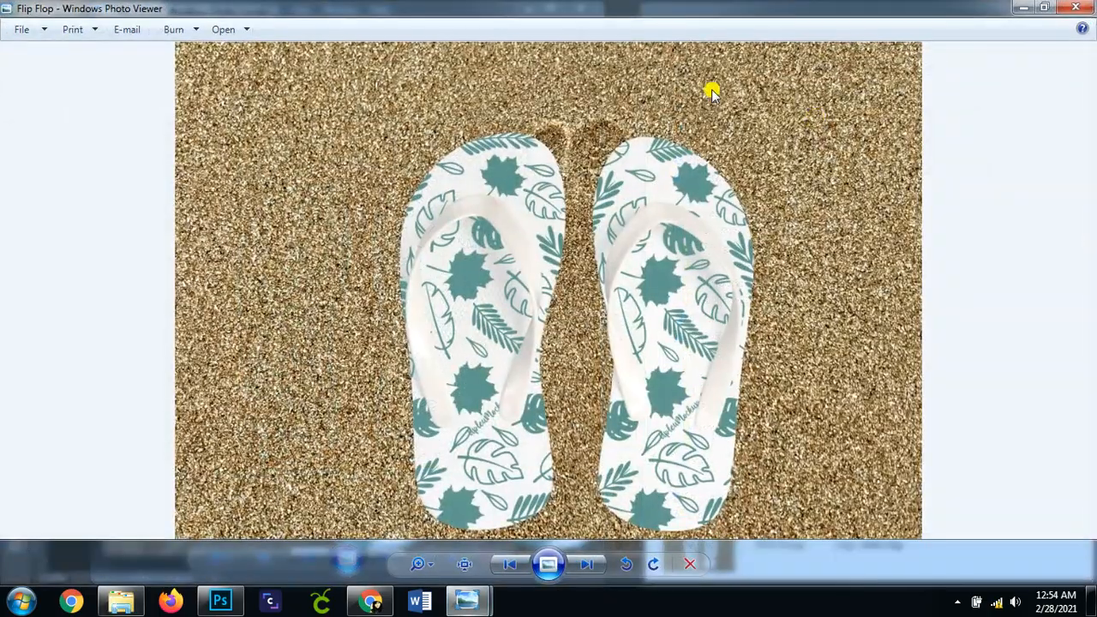
{"action": "left_click", "coordinate": [1048, 7]}
{"action": "left_click_drag", "start_coordinate": [460, 19], "coordinate": [953, 22]}
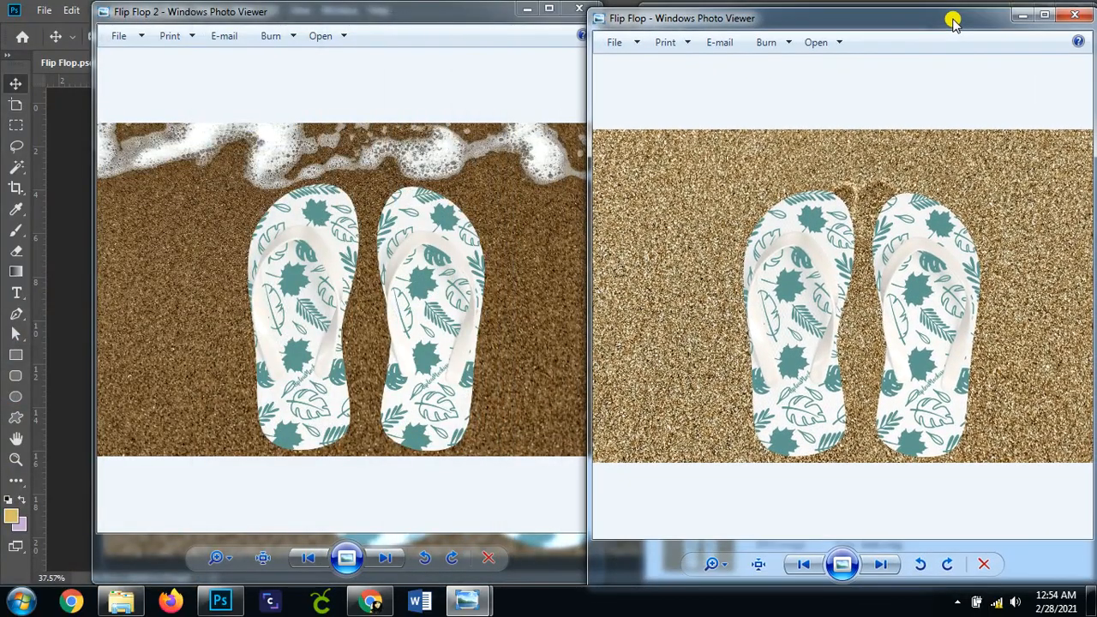